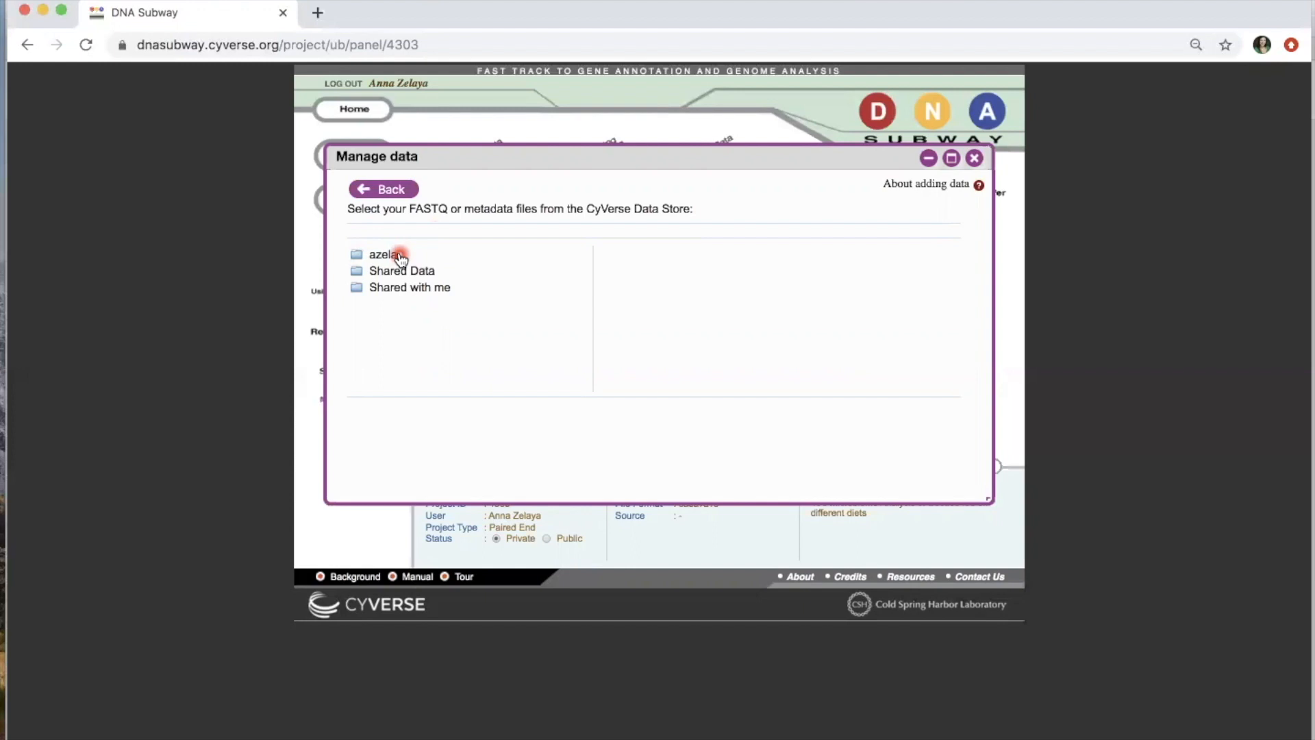
Step: Open Beetle_Diet_Microbiome in the home folder and add all its FASTQ files to the project
click(400, 256)
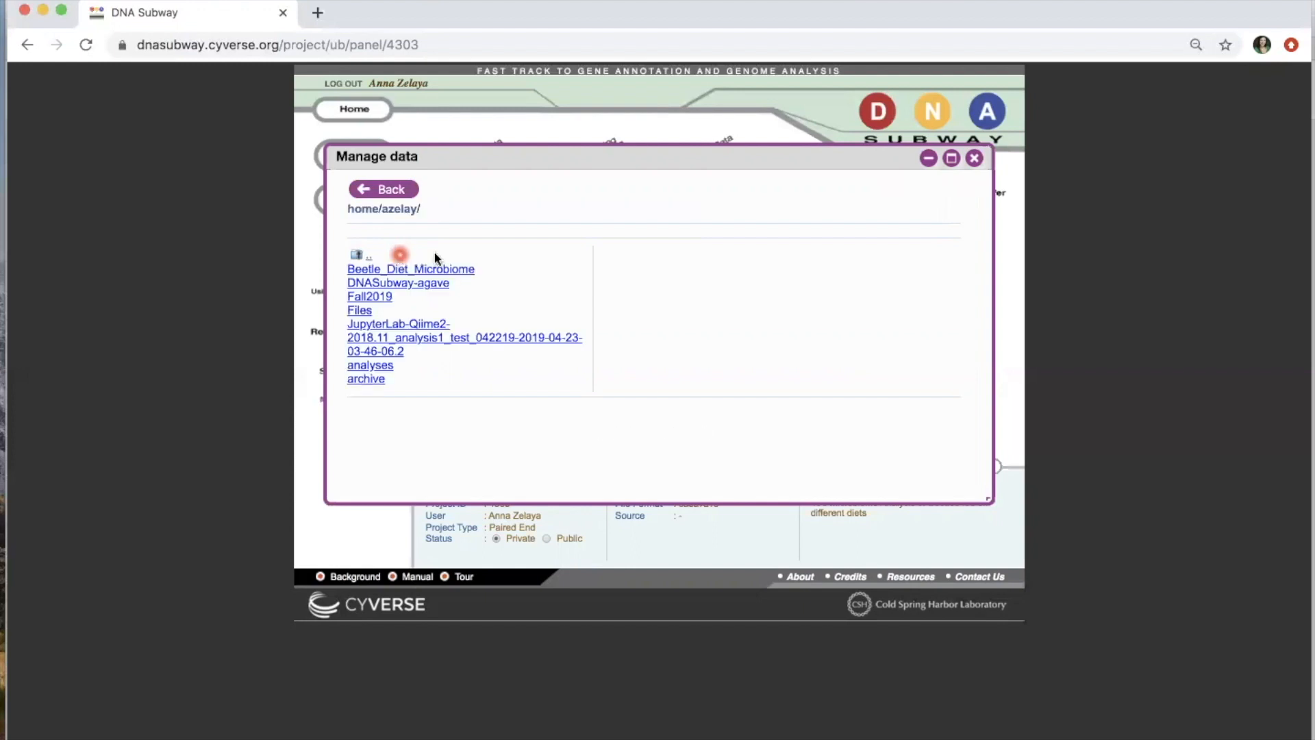
click(473, 273)
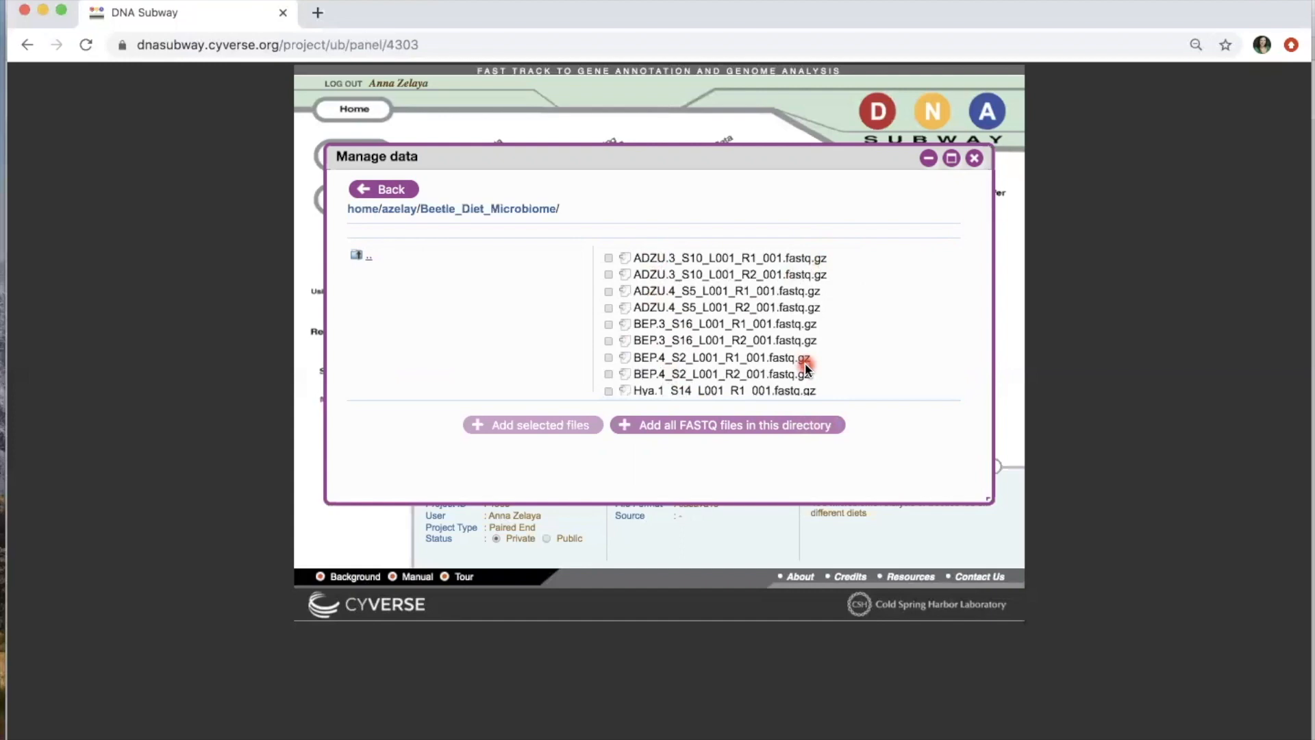
click(608, 258)
click(608, 275)
click(609, 291)
click(608, 325)
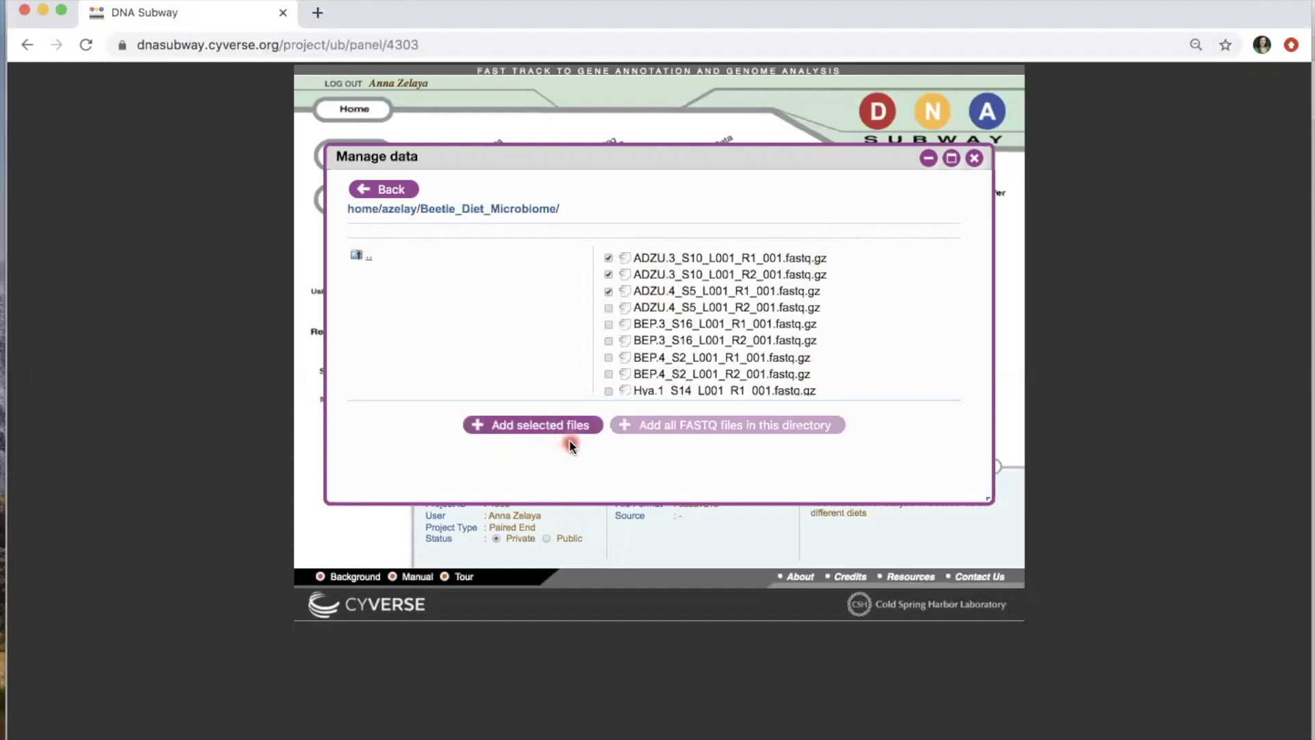
click(570, 438)
click(609, 291)
click(608, 275)
click(608, 258)
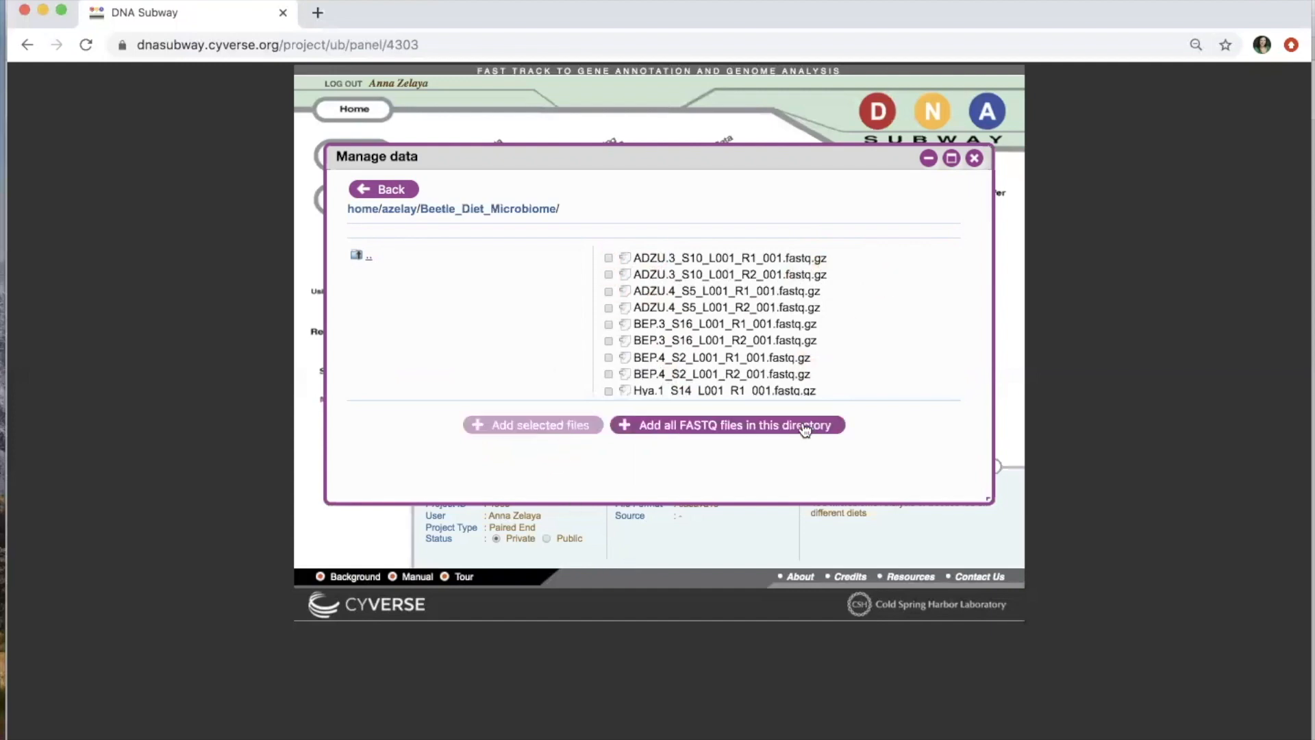
click(833, 429)
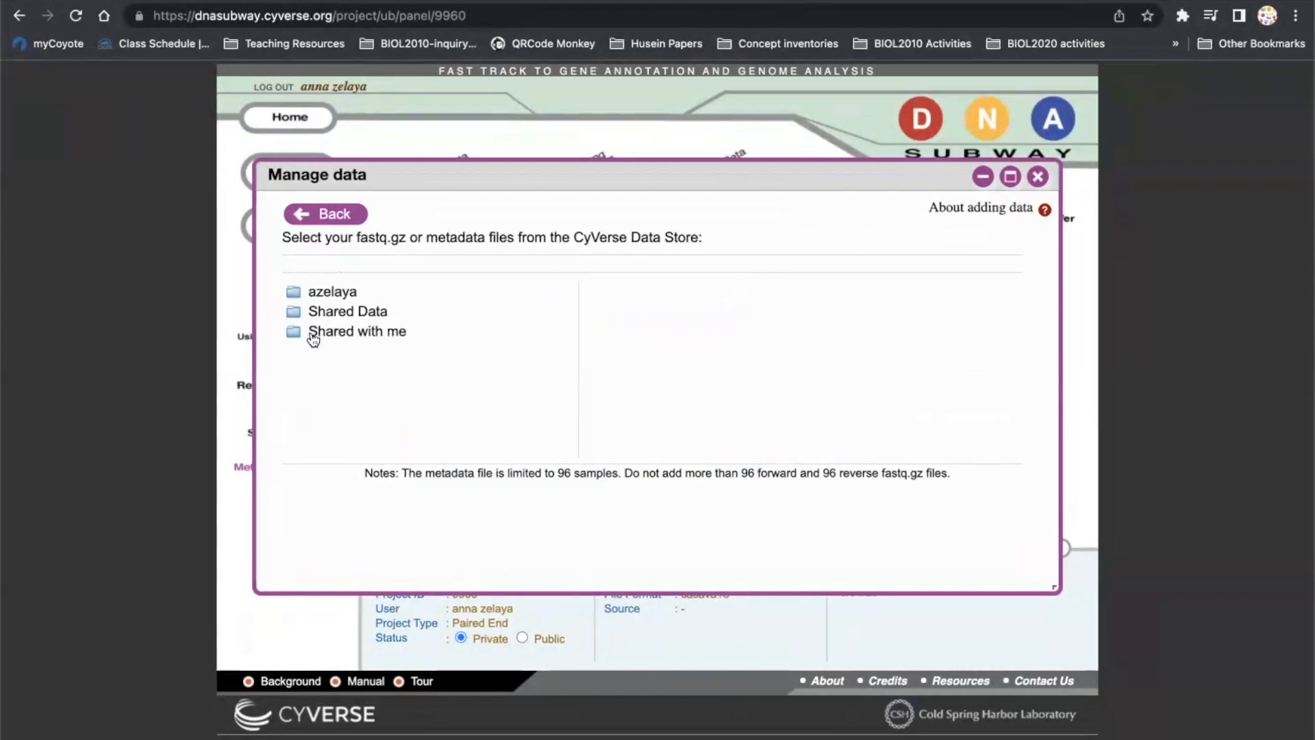
Step: Under 'Shared with me', search for the sharing user's username and open their home folder
click(375, 333)
click(329, 352)
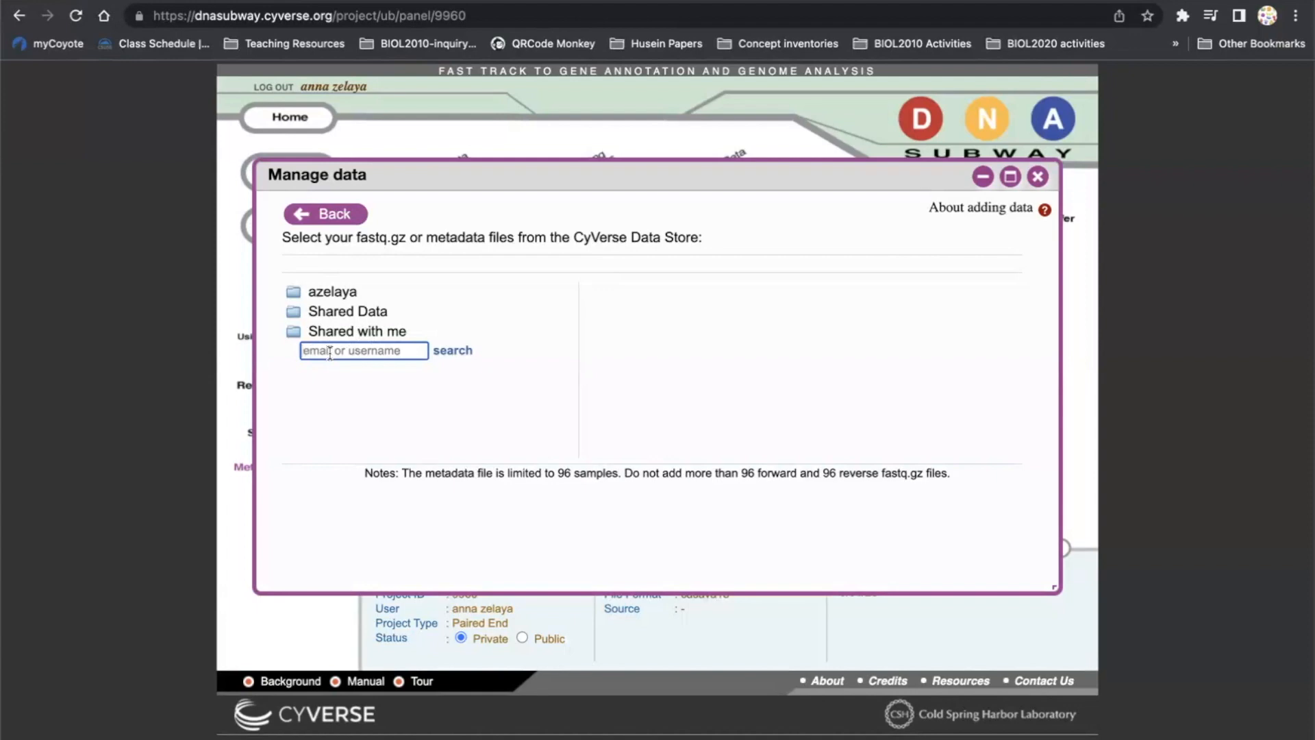
click(453, 351)
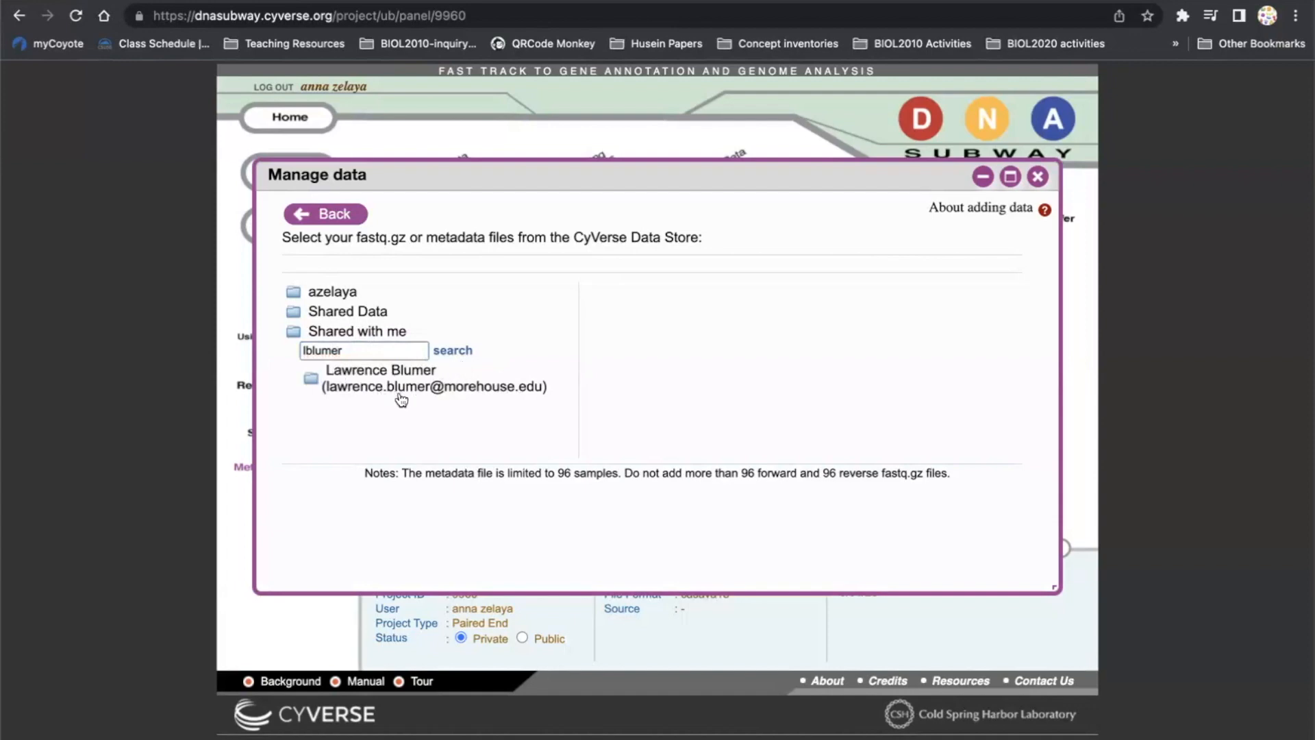
click(352, 376)
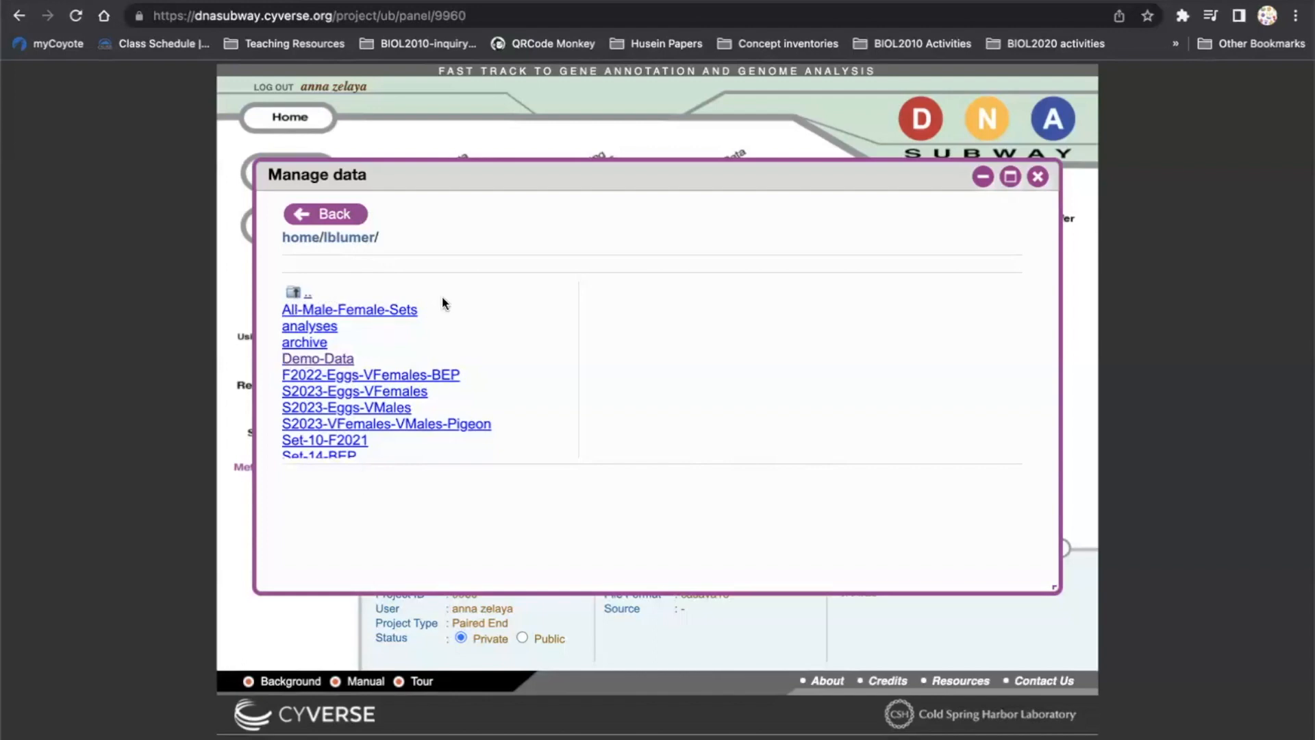
Step: Open Demo-Data, then its Demo-Data_BEP-ADZ-2-each folder of fastq.gz files
click(343, 361)
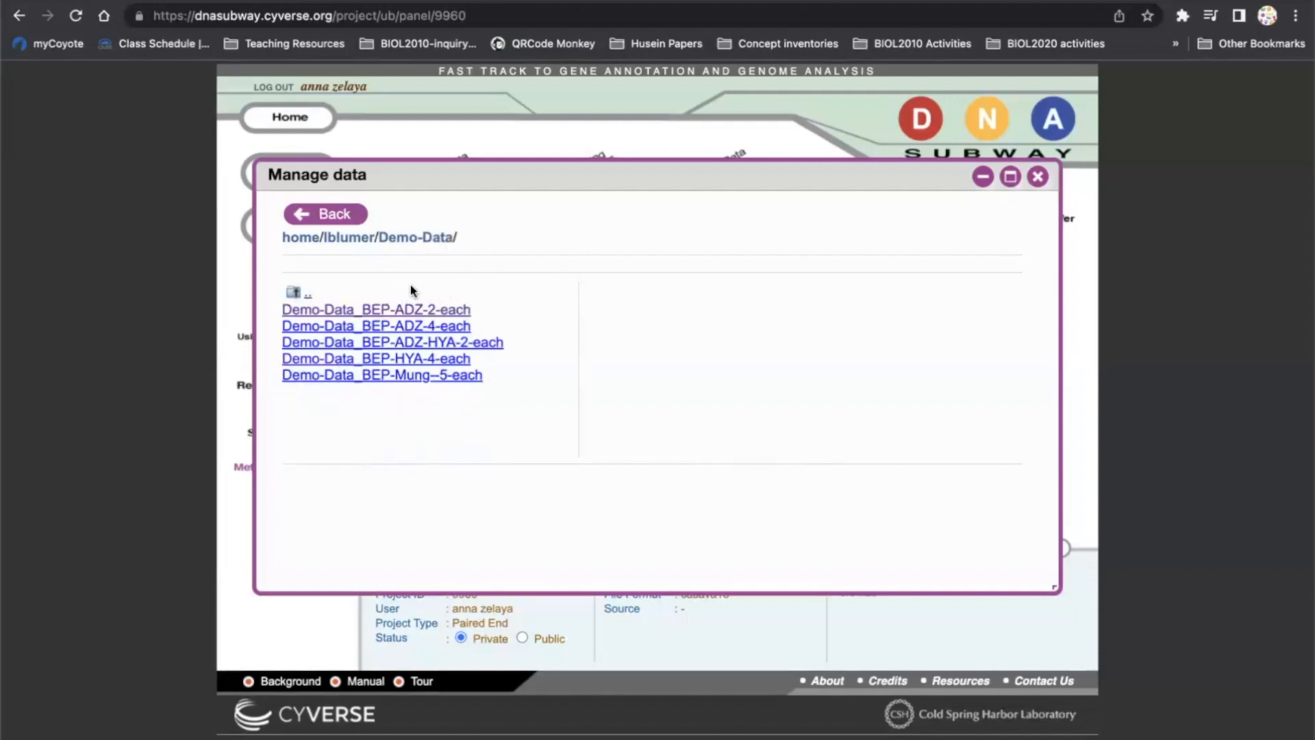
click(459, 313)
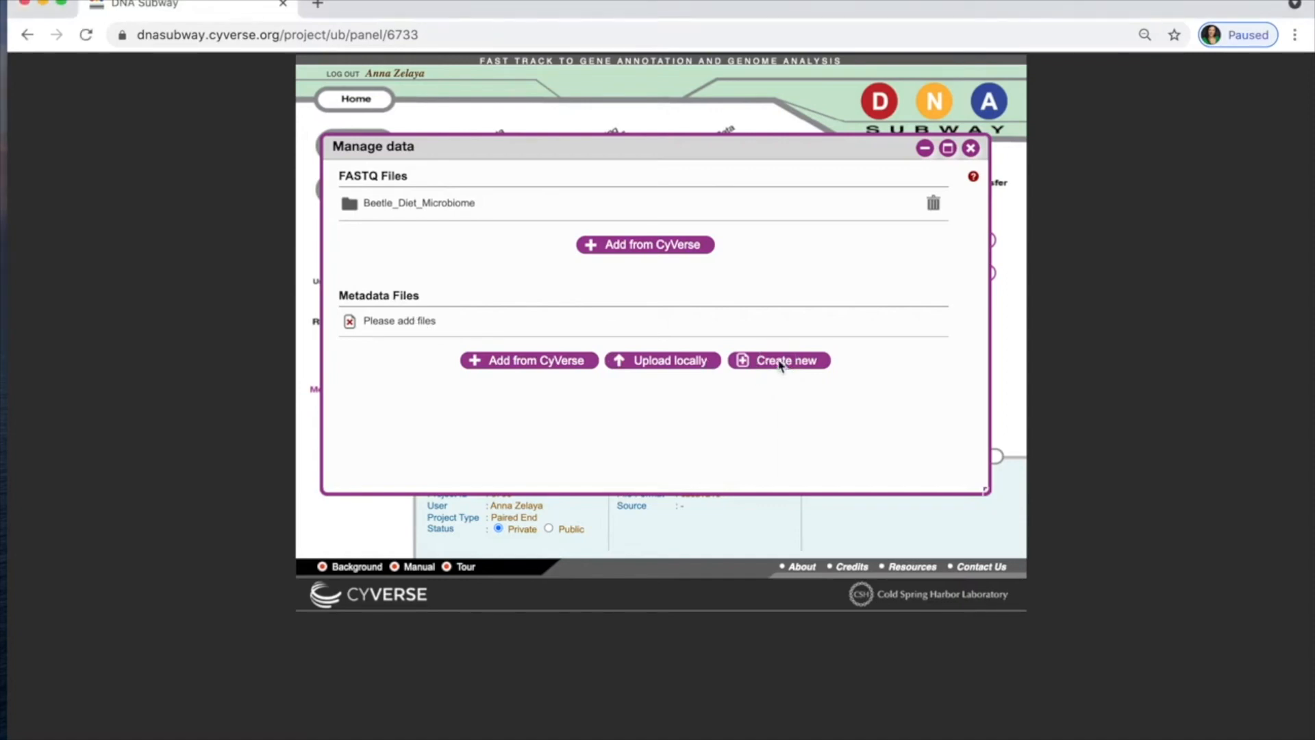
Step: Create metadata.tsv with SampleID and Description for ADZU.1 through Hya.2, save it, and go back
click(782, 363)
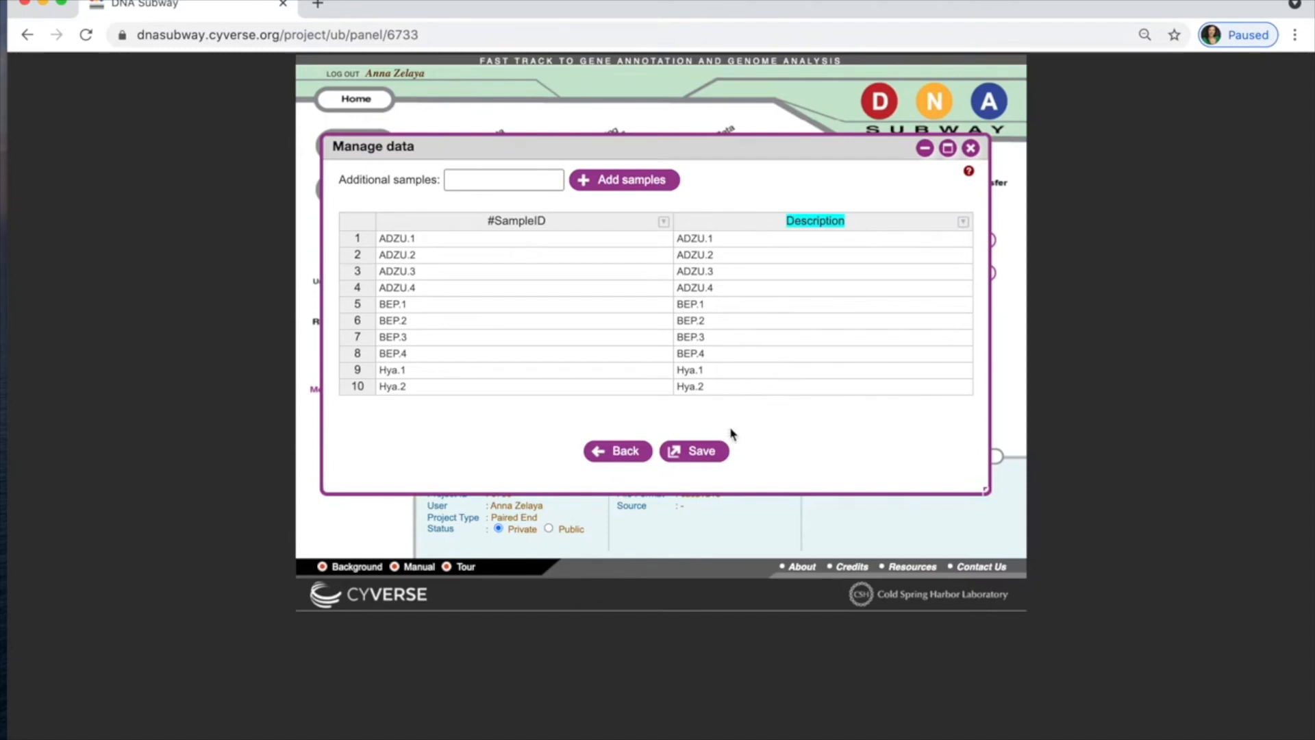
click(704, 454)
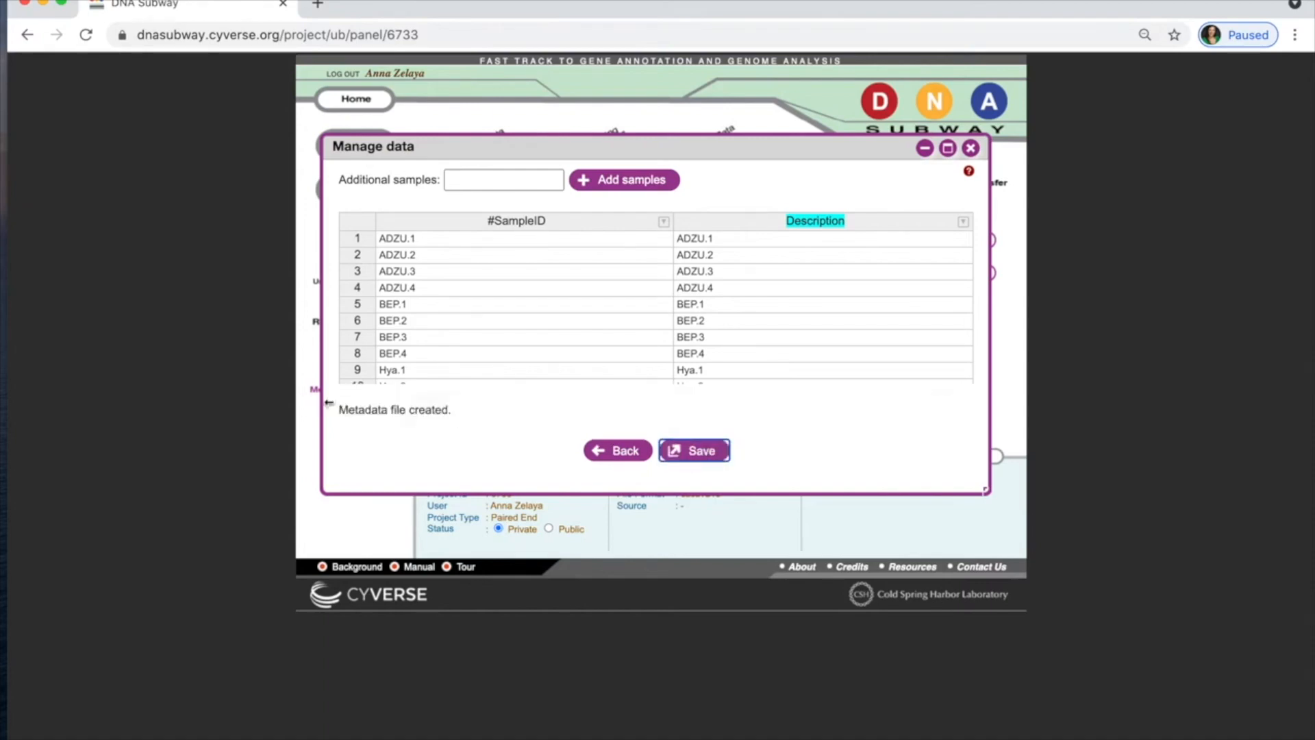
click(613, 453)
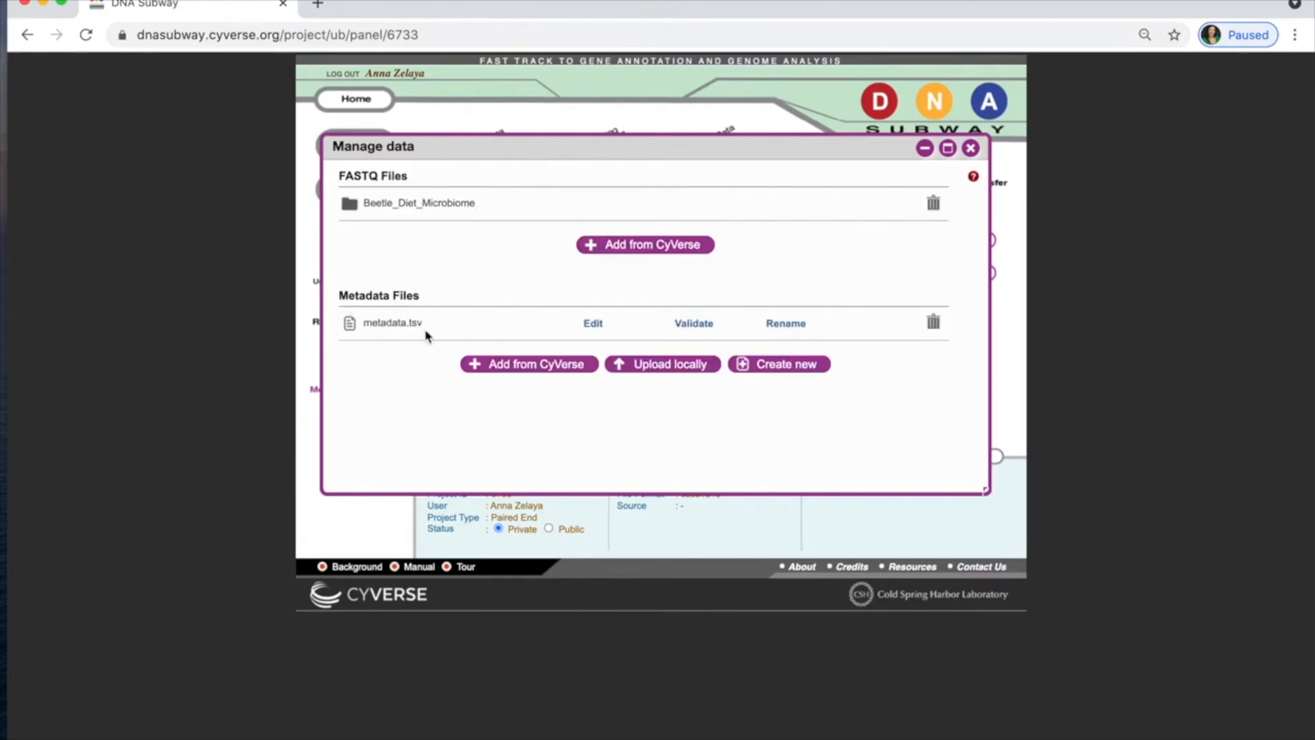
Step: Validate metadata.tsv, confirming no errors or warnings
click(694, 323)
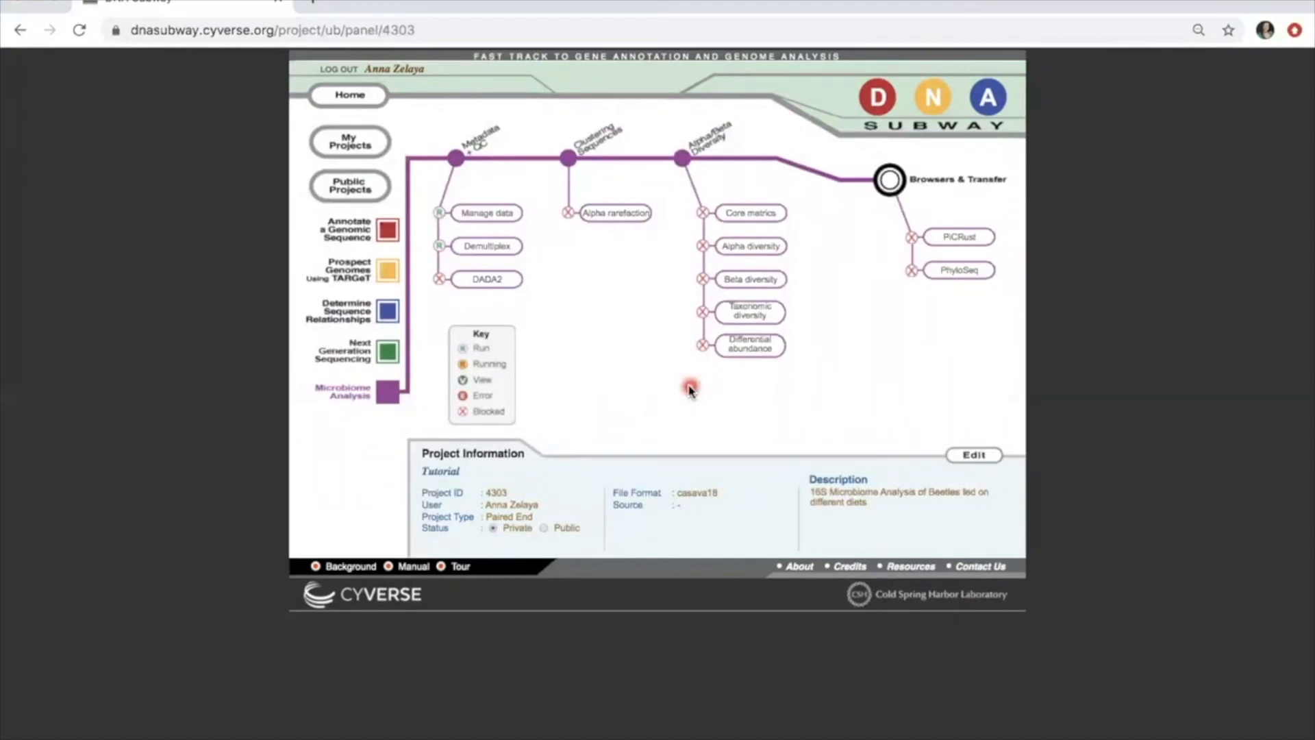
Step: Open Demultiplex on the subway map to view its reads settings with 10000 QC sequences
click(518, 248)
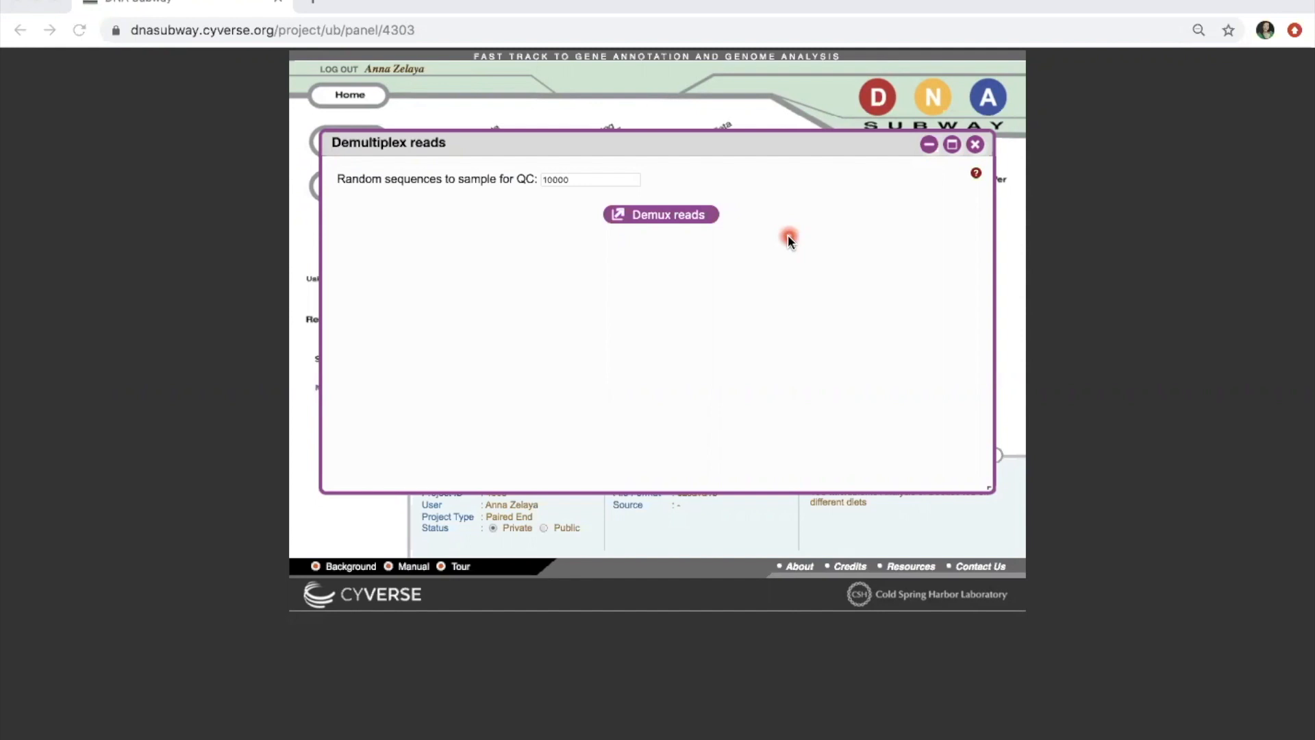
Step: Run Demux reads and close the window once Demultiplex shows as running
click(708, 218)
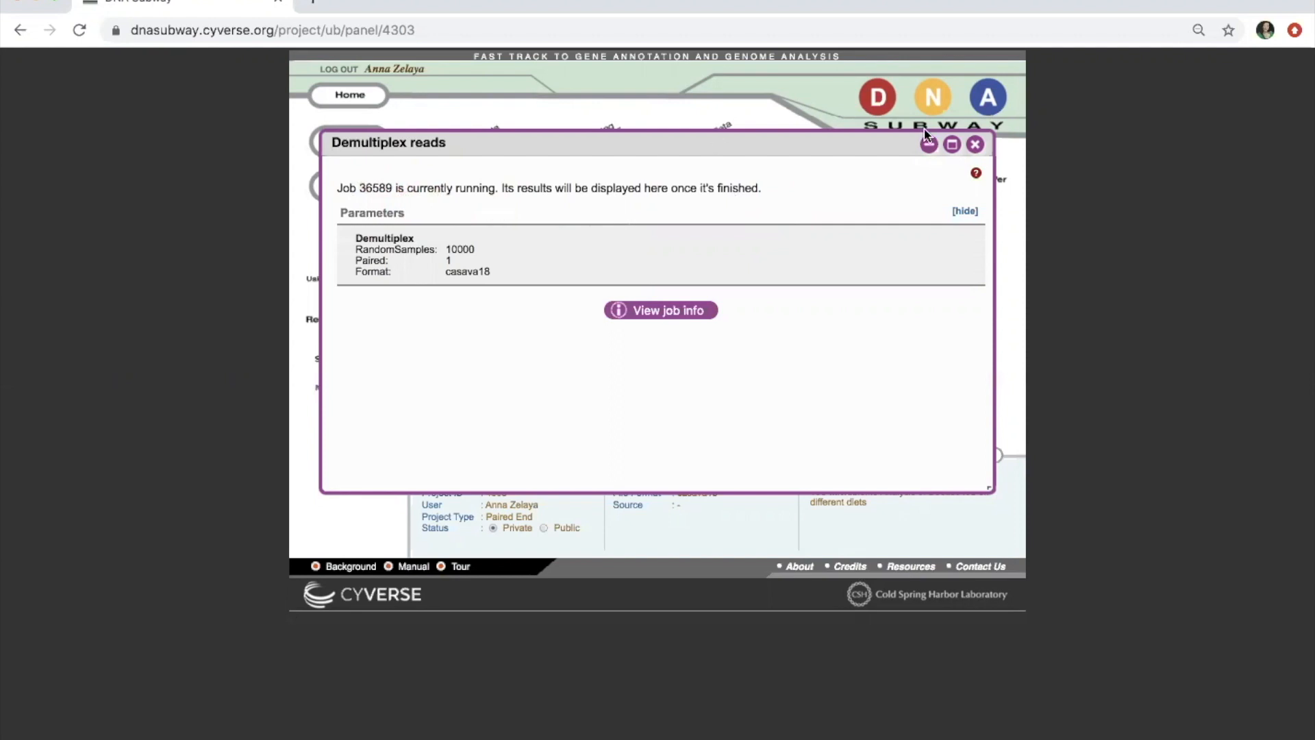
click(975, 144)
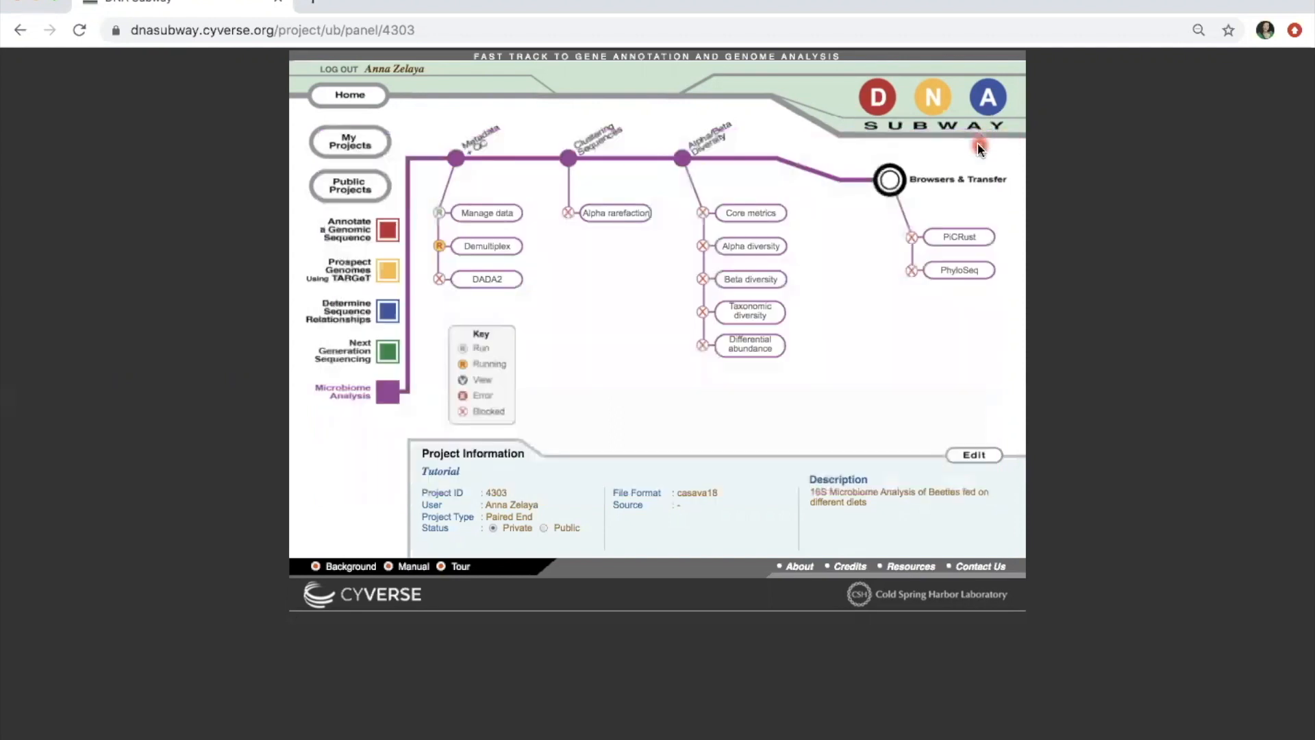
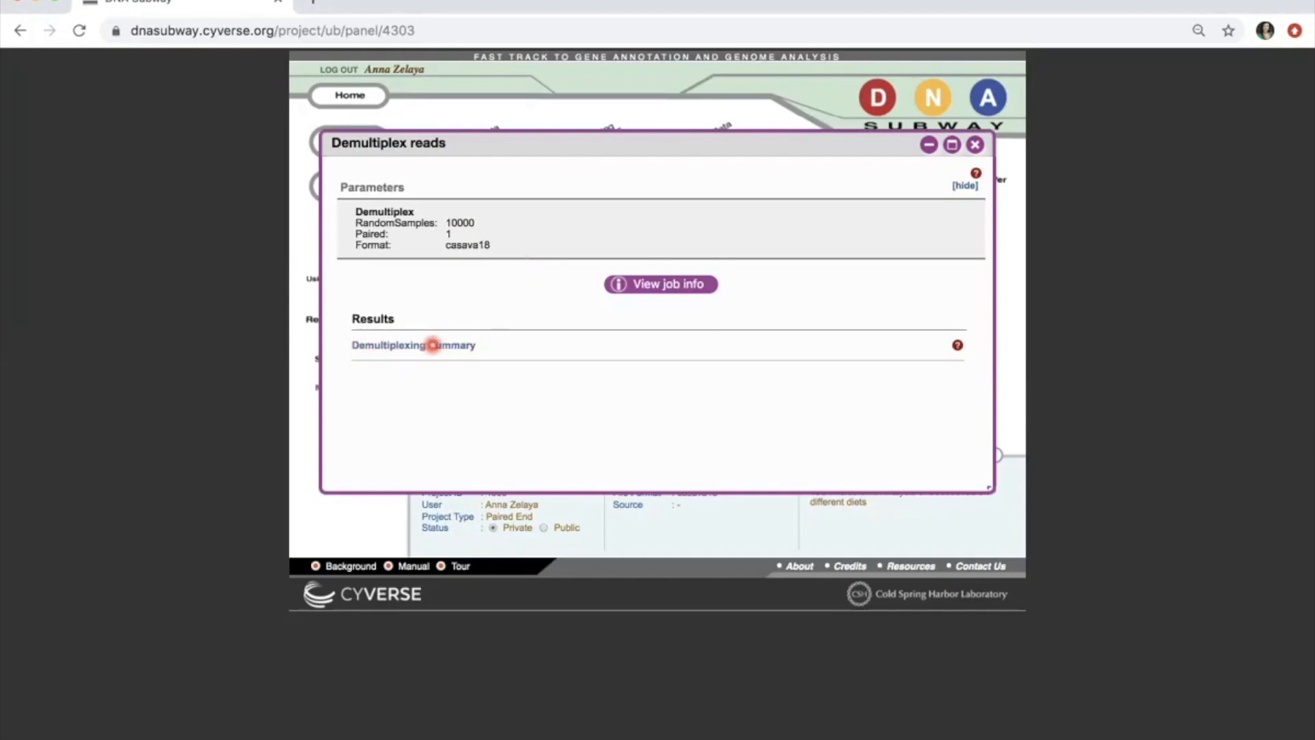
Step: Open the Demultiplexing Summary of sequence counts and maximize the viewer panel
click(459, 345)
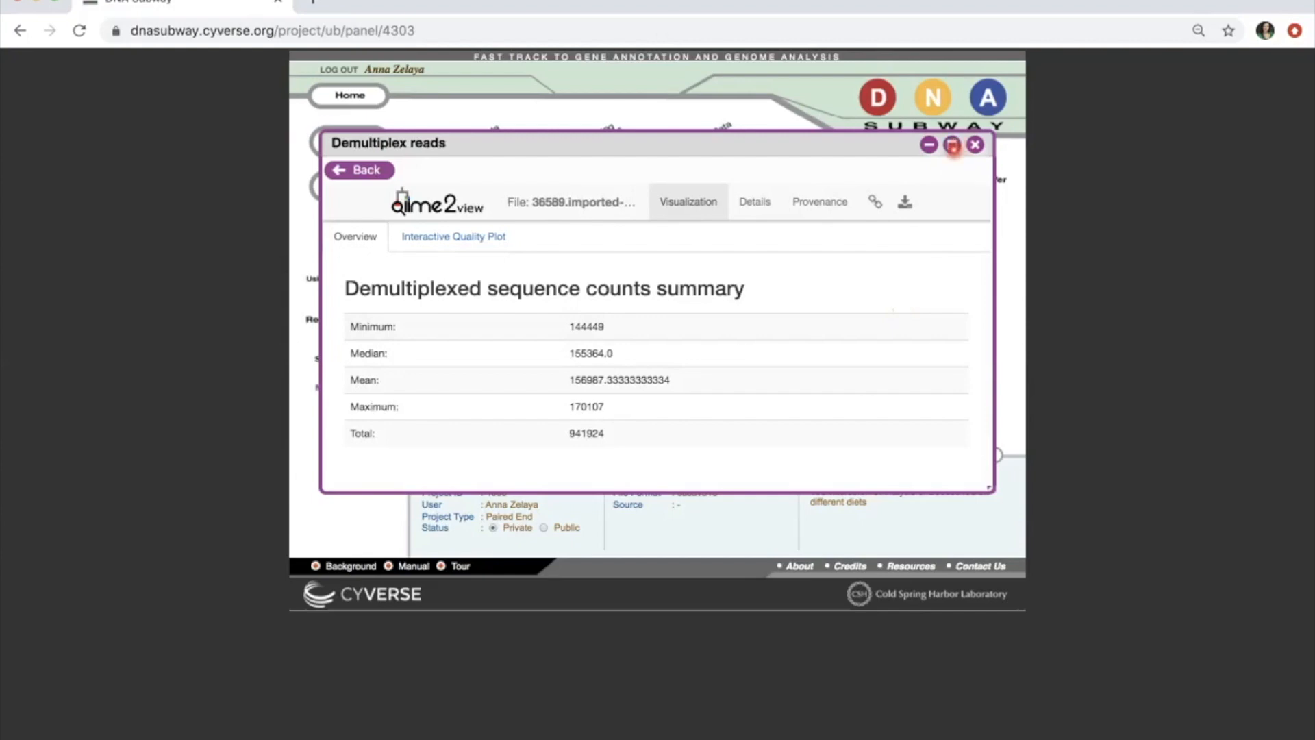
click(953, 145)
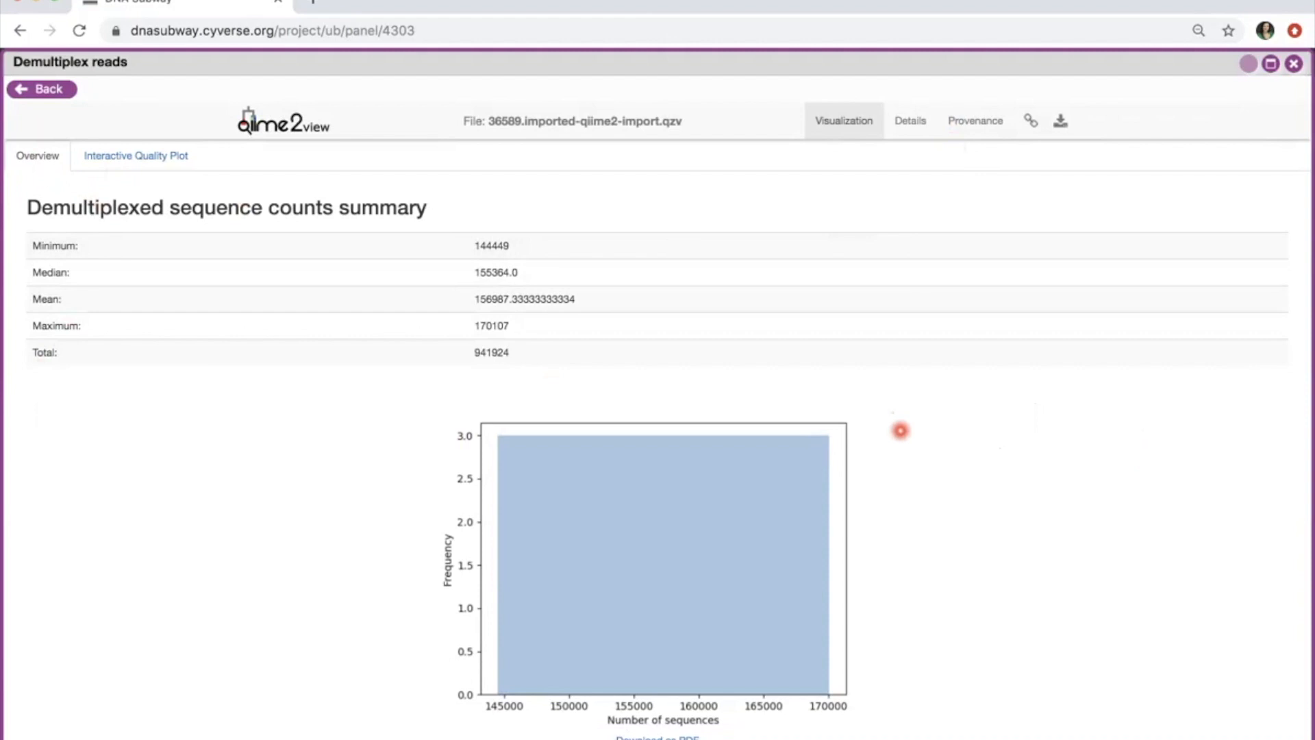
scroll(900, 430, down, 5)
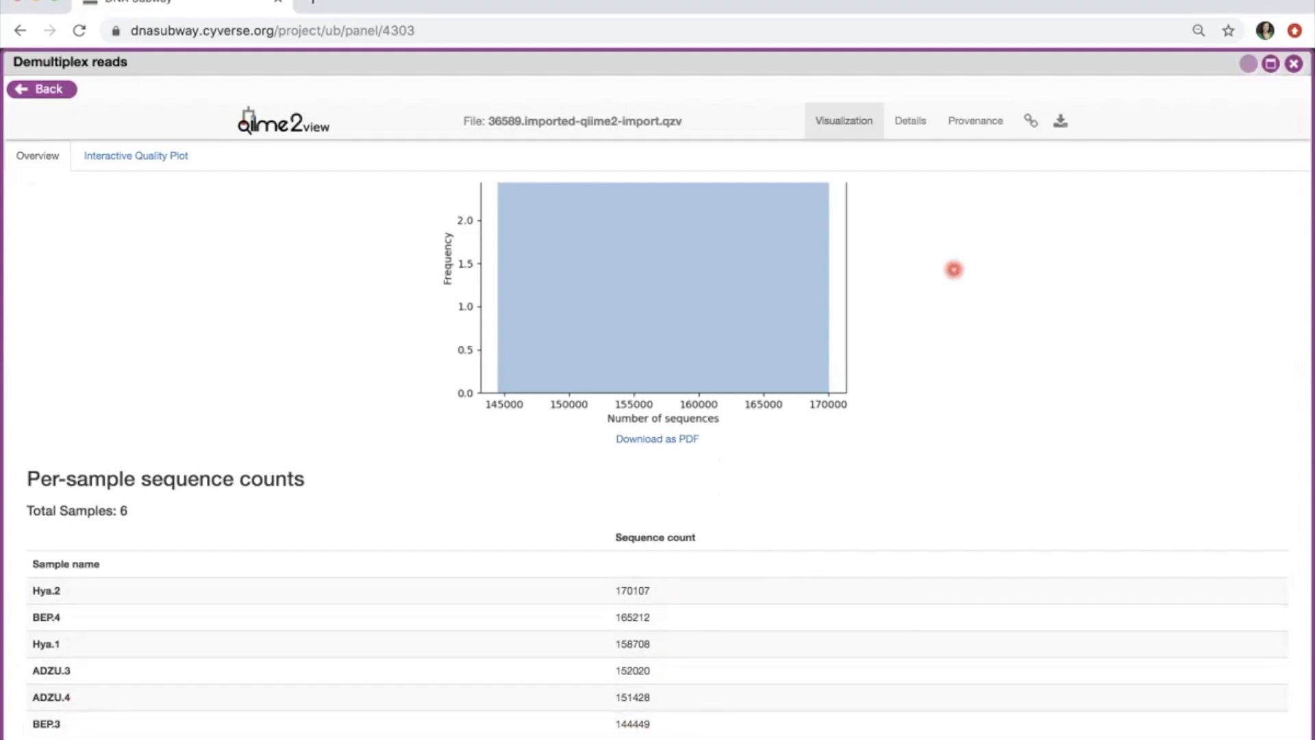
scroll(954, 270, up, 5)
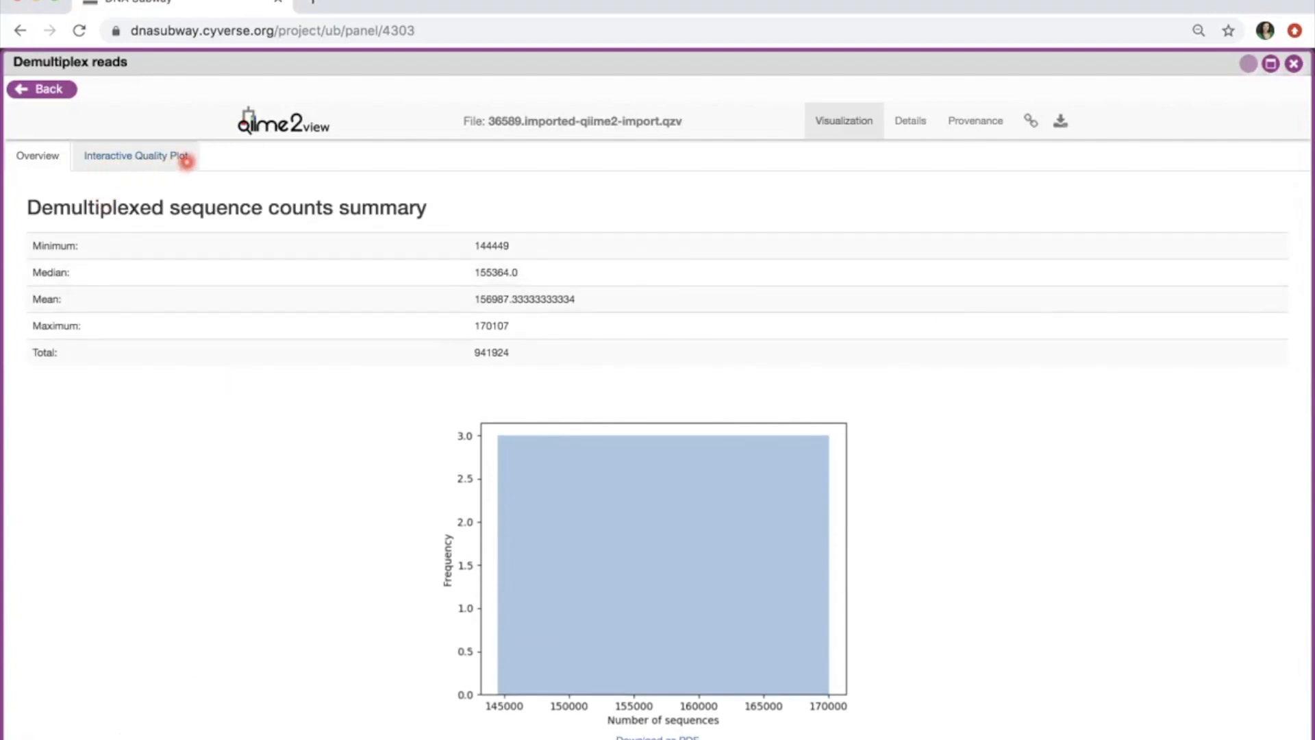
Step: Show the Interactive Quality Plot for forward and reverse reads
click(185, 159)
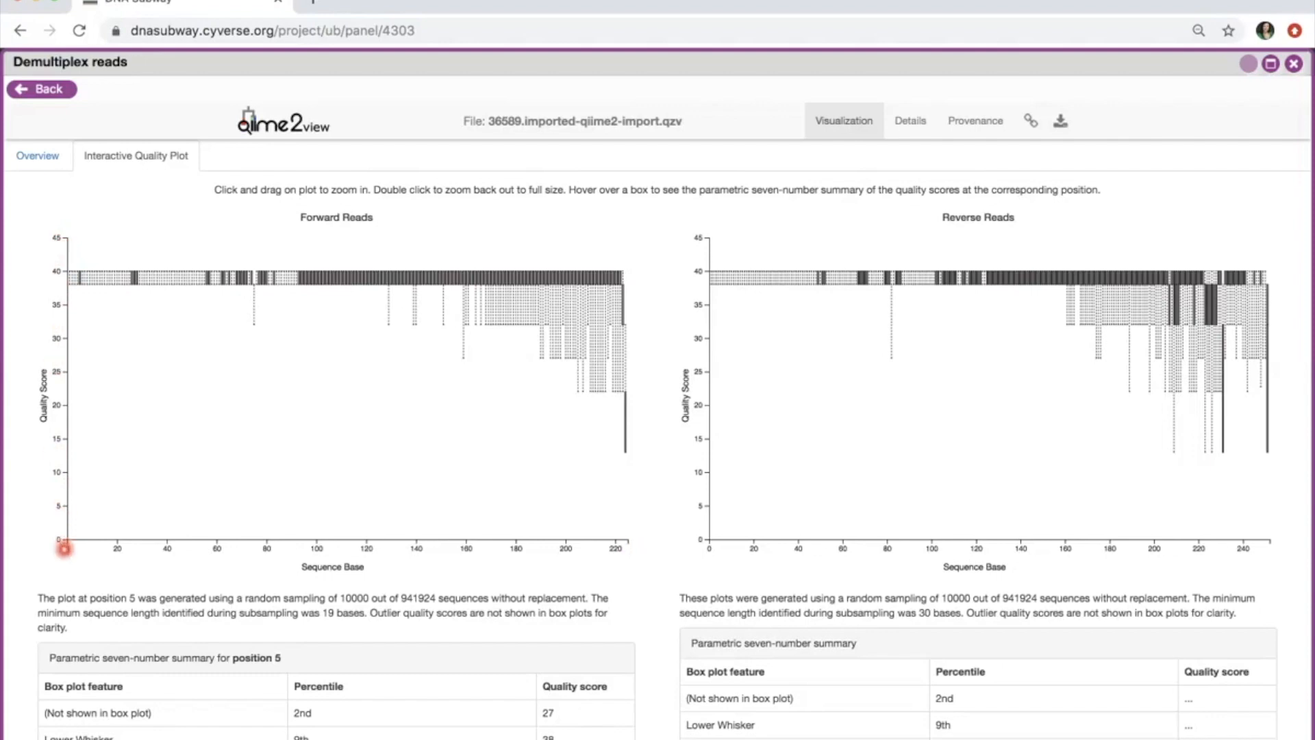
Step: Display the forward reads' seven-number quality summary at base 194
mouse_move(70, 280)
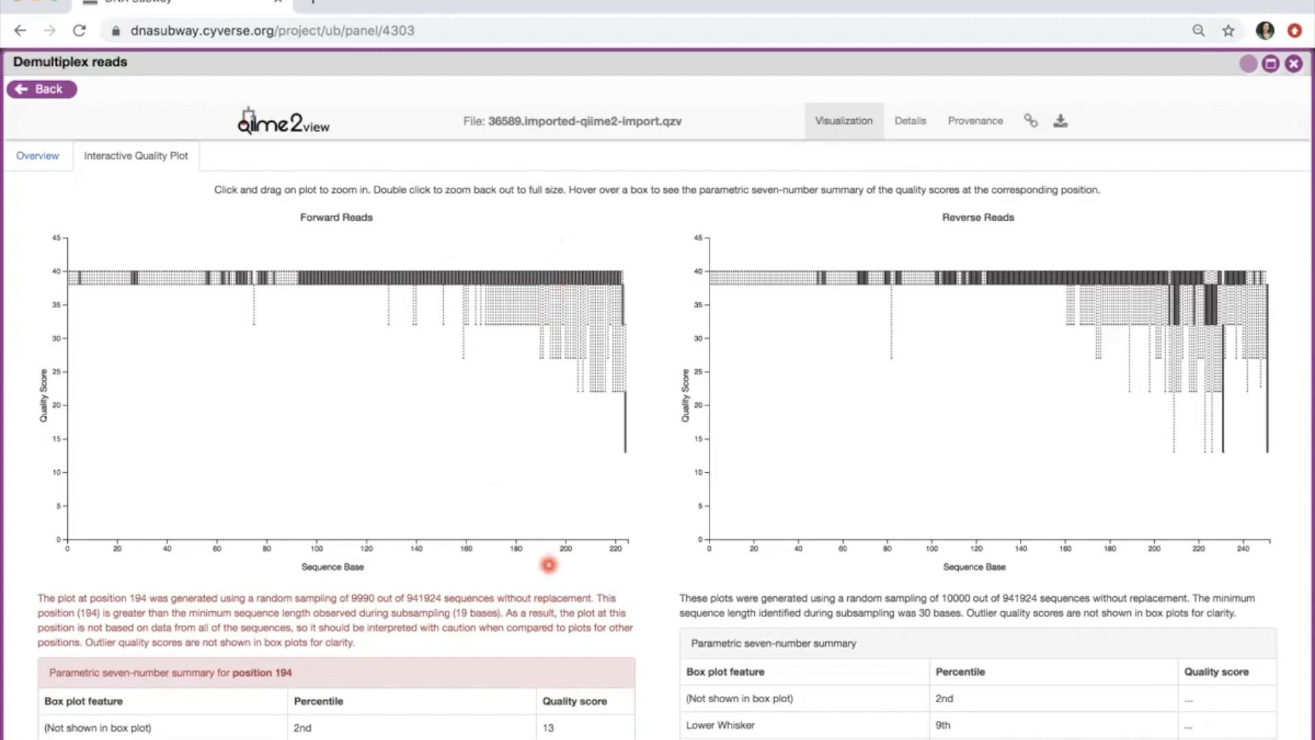
scroll(549, 565, down, 2)
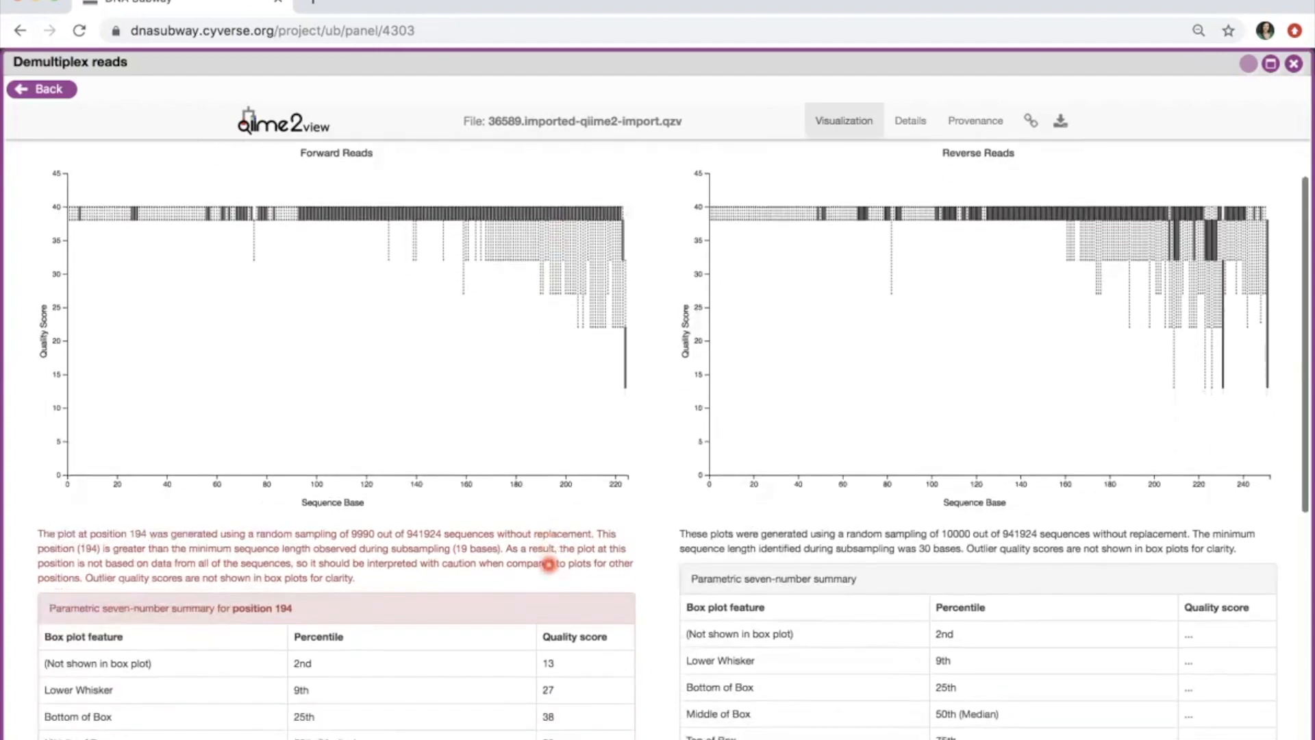
scroll(548, 565, down, 1)
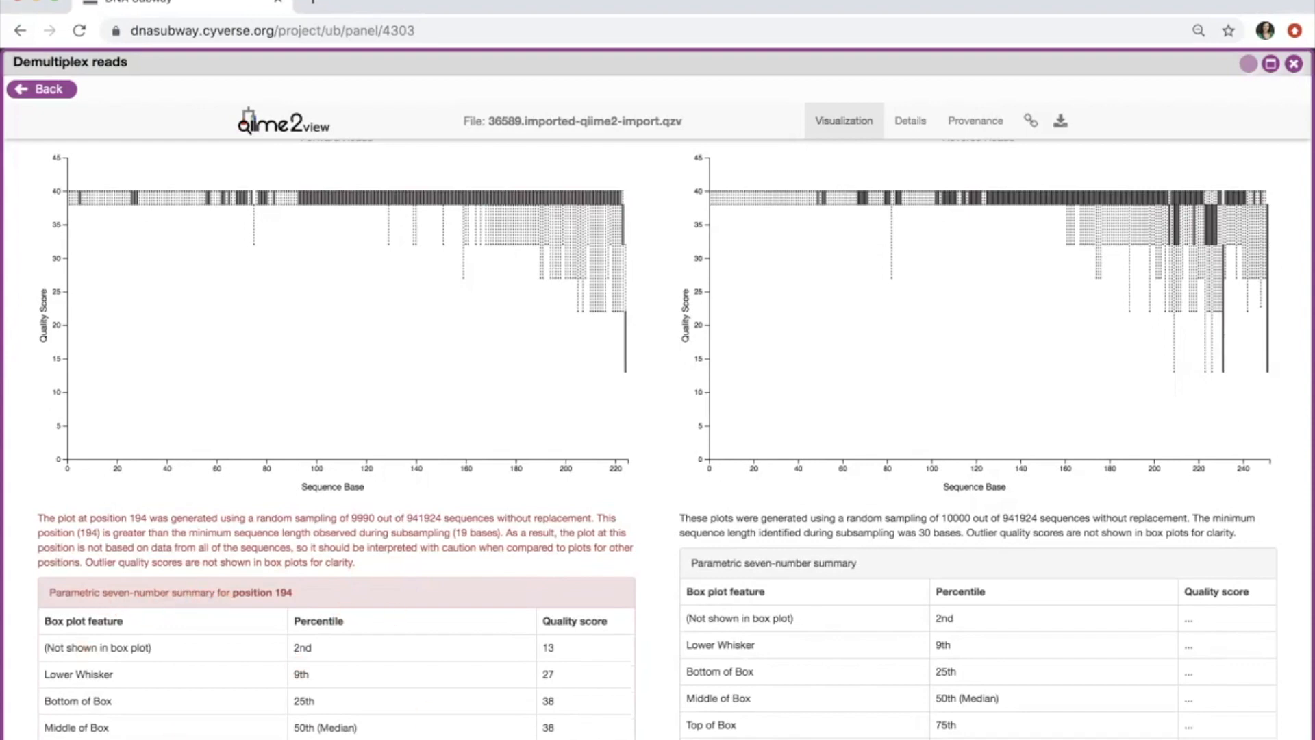
click(420, 739)
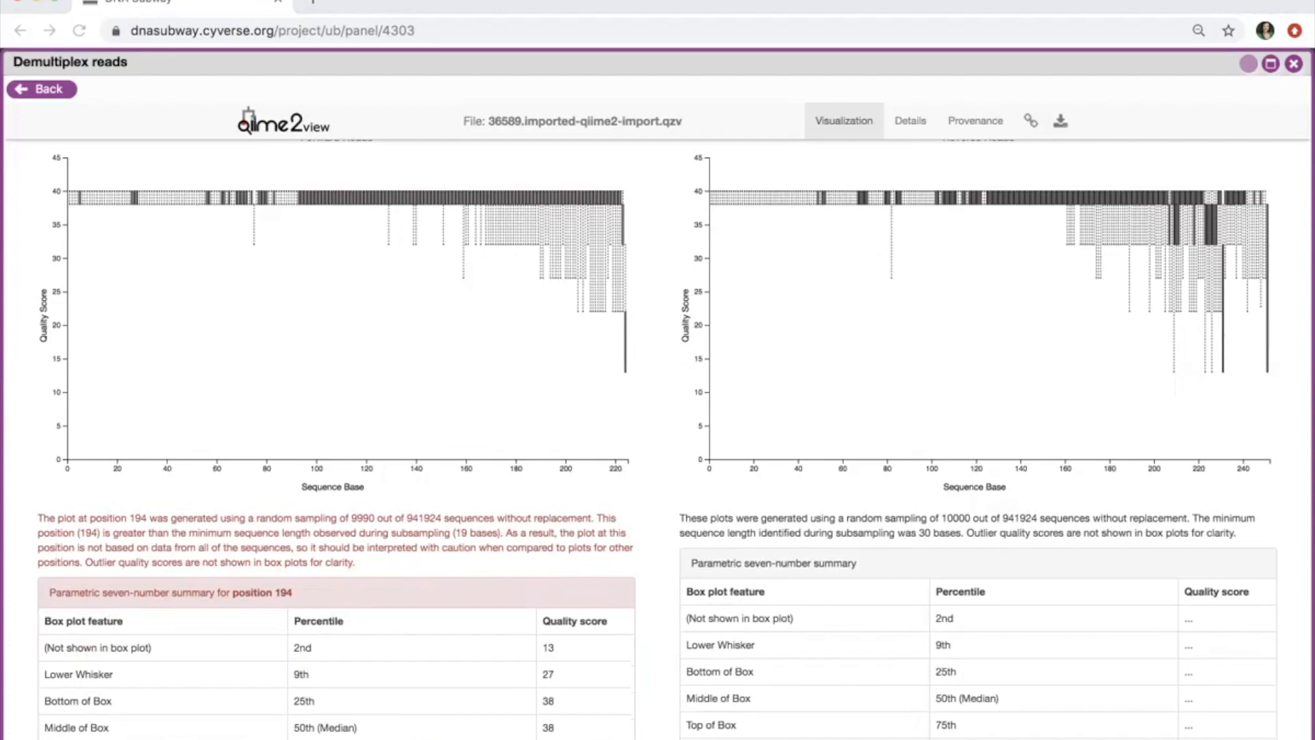
scroll(567, 655, down, 2)
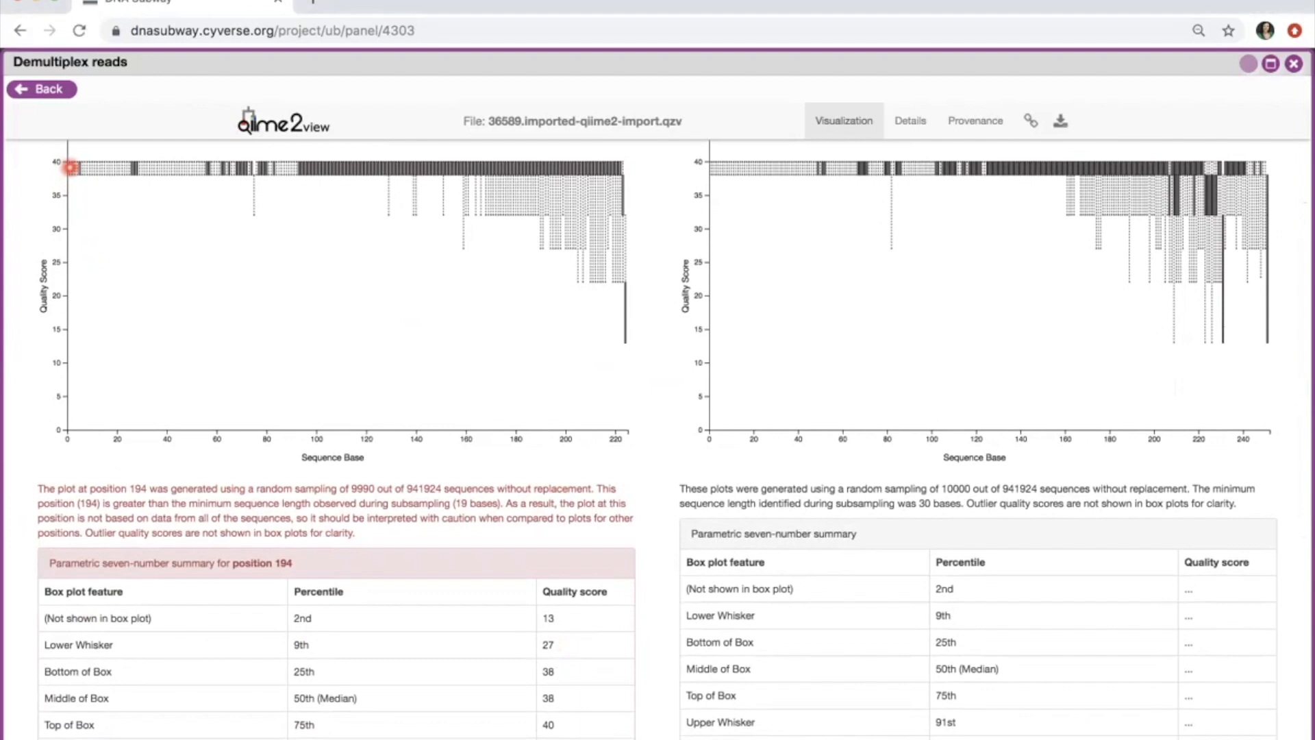
Step: Inspect the forward reads' quality summaries at positions 1 and 2
click(71, 167)
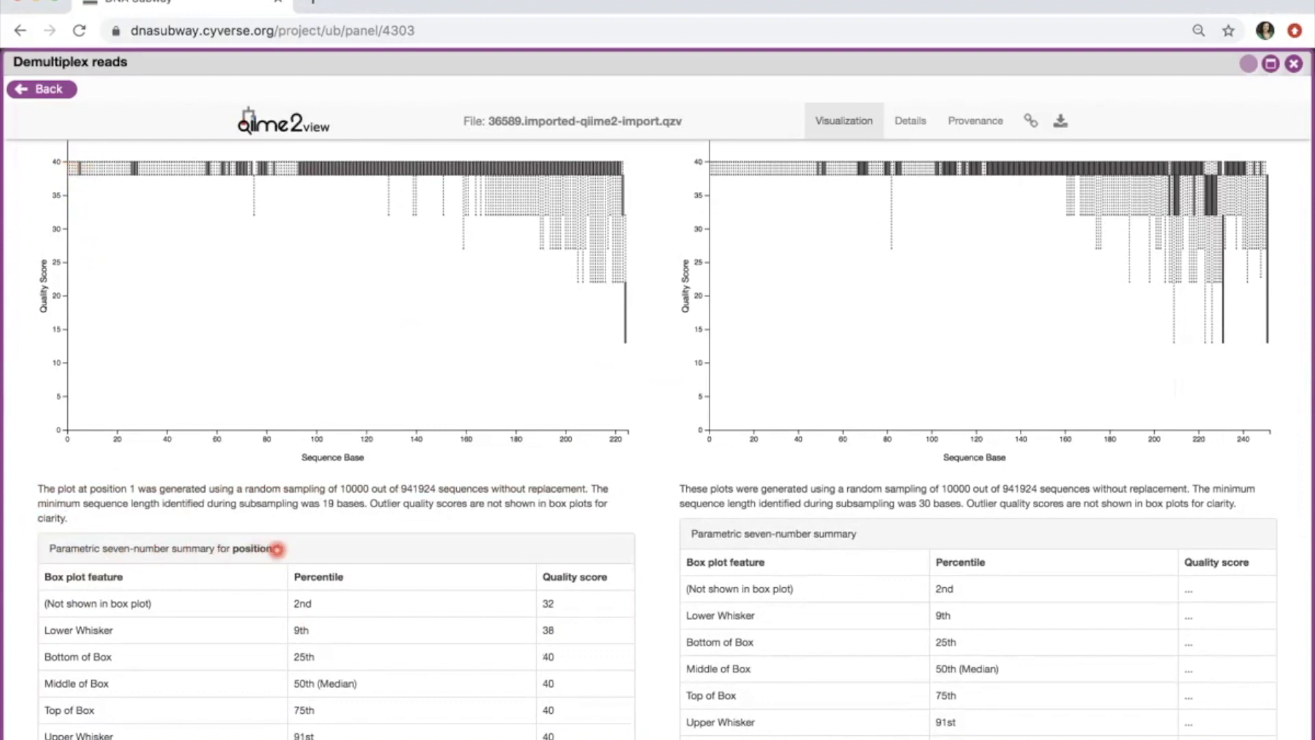
click(71, 166)
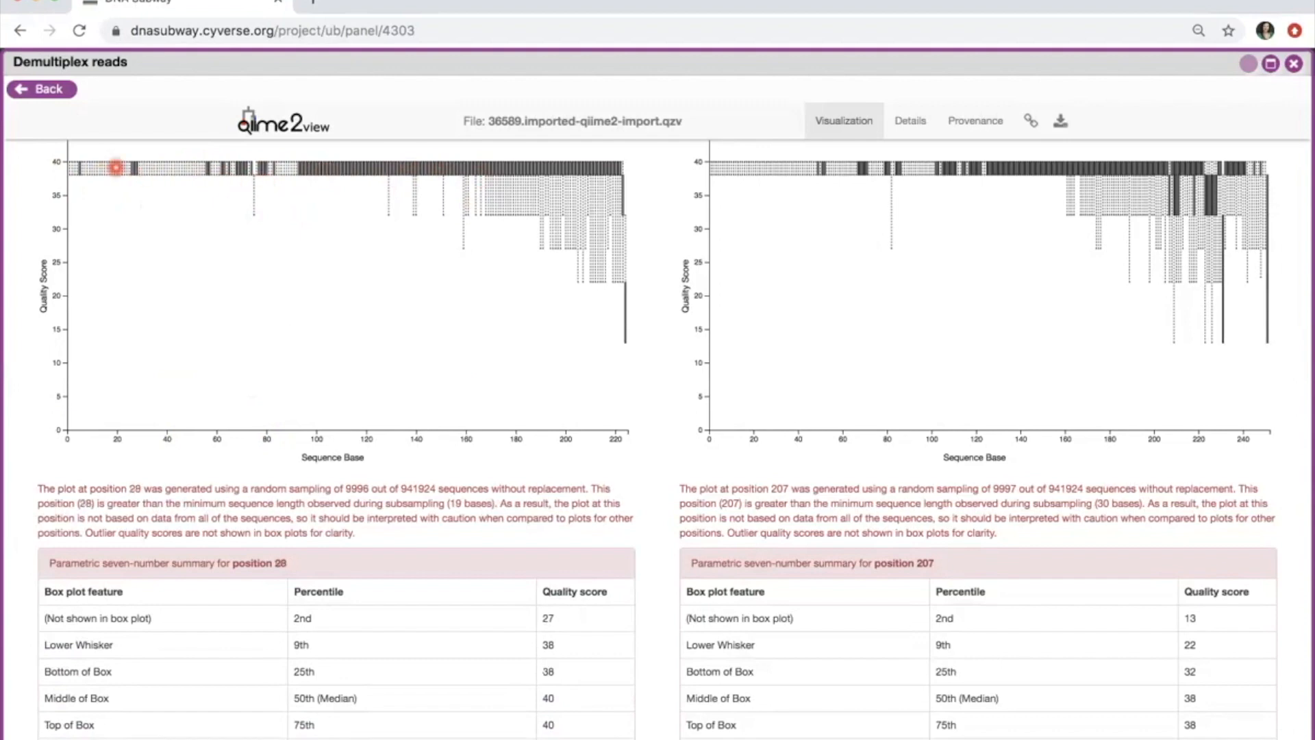
Step: Check forward quality summaries at positions 14, 75, 124, 162, 176, 164, 177, 182, 190, 183, and 185
click(105, 198)
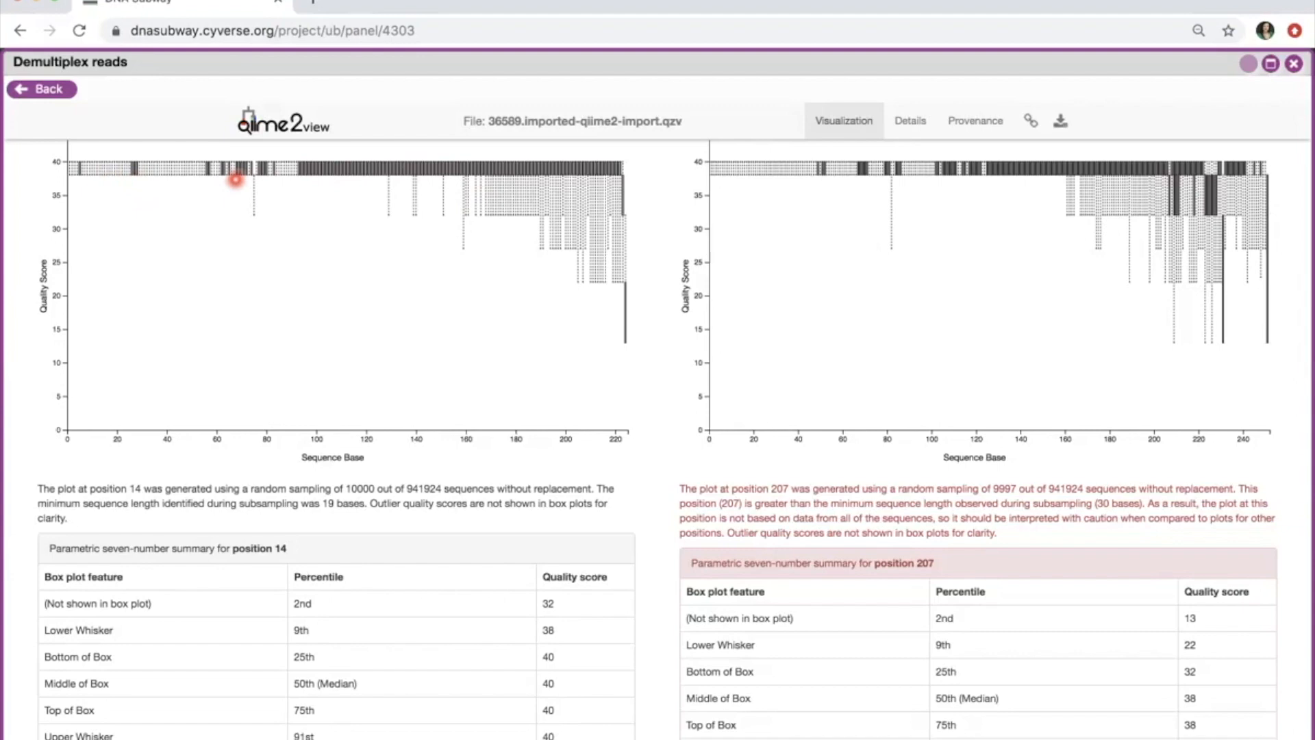
click(254, 184)
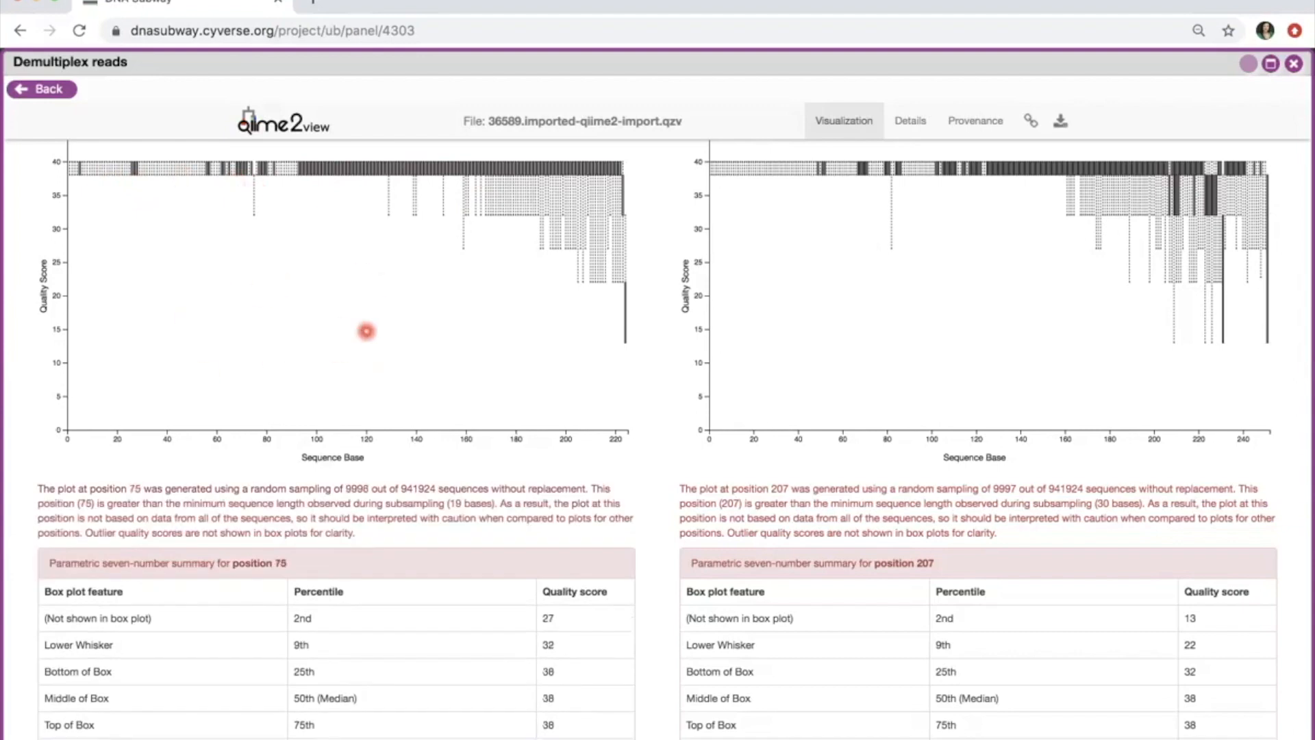
click(377, 171)
click(471, 171)
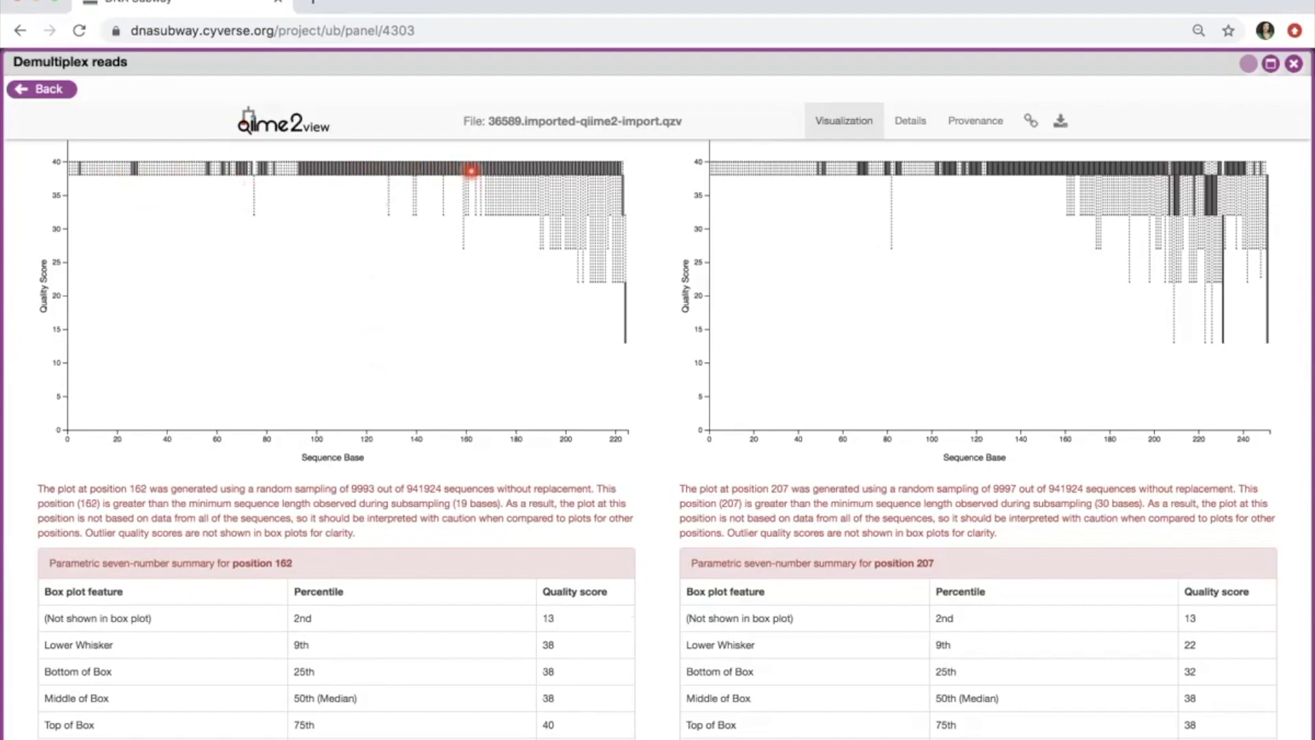
click(506, 212)
click(475, 243)
click(508, 203)
click(521, 204)
click(540, 174)
click(522, 174)
click(524, 191)
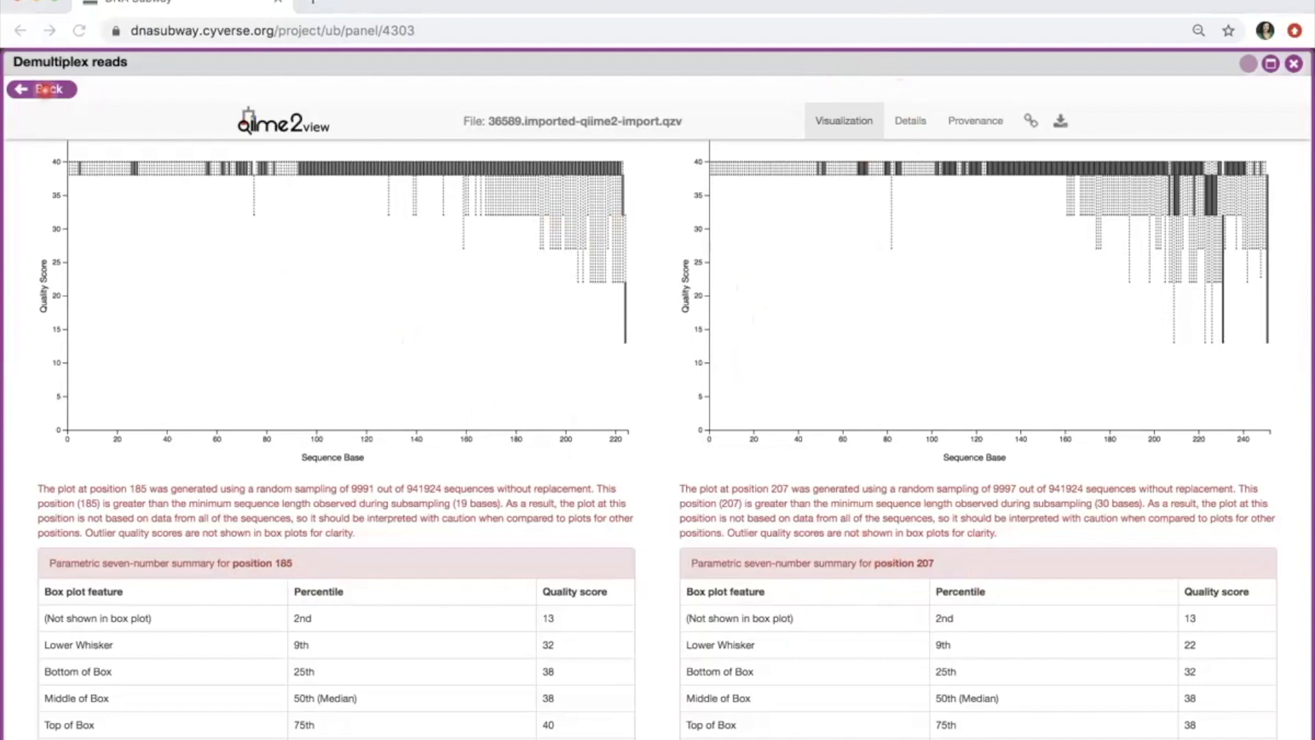
Step: Close the demultiplex results and open a new DADA2 job form from the project map
click(45, 90)
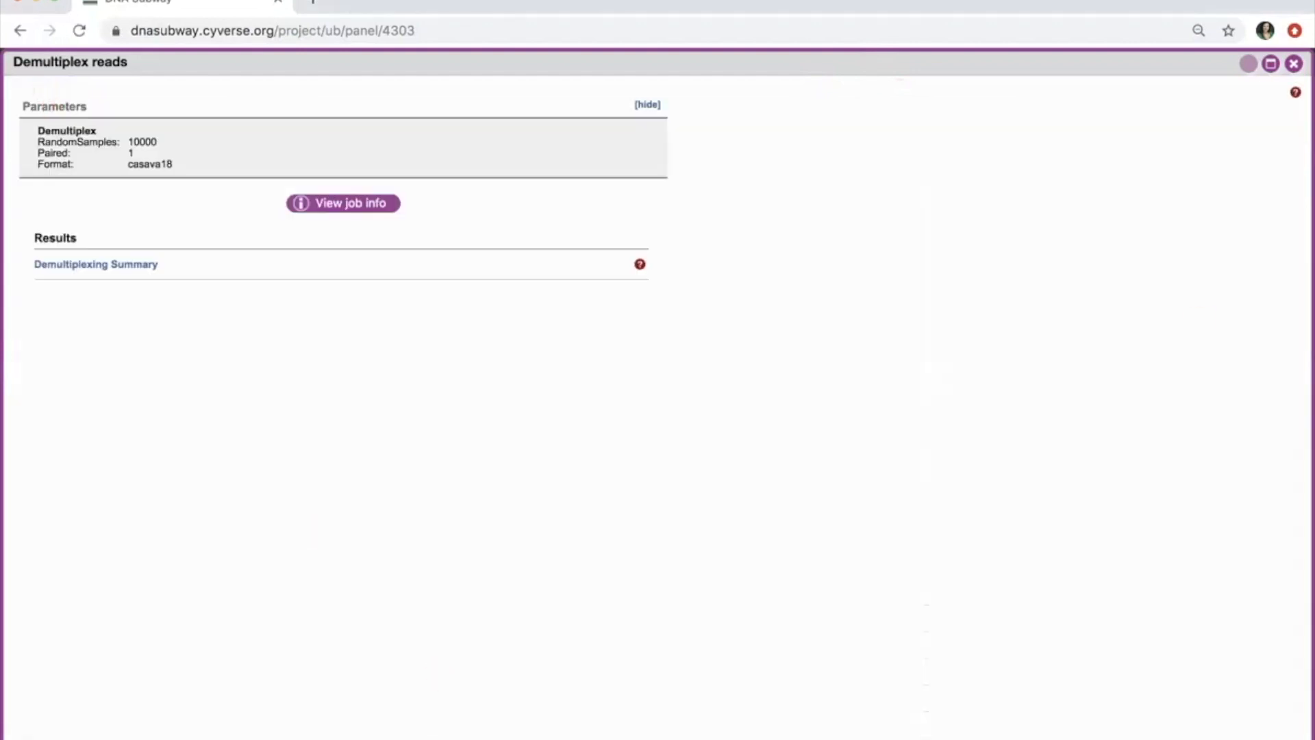
click(1295, 64)
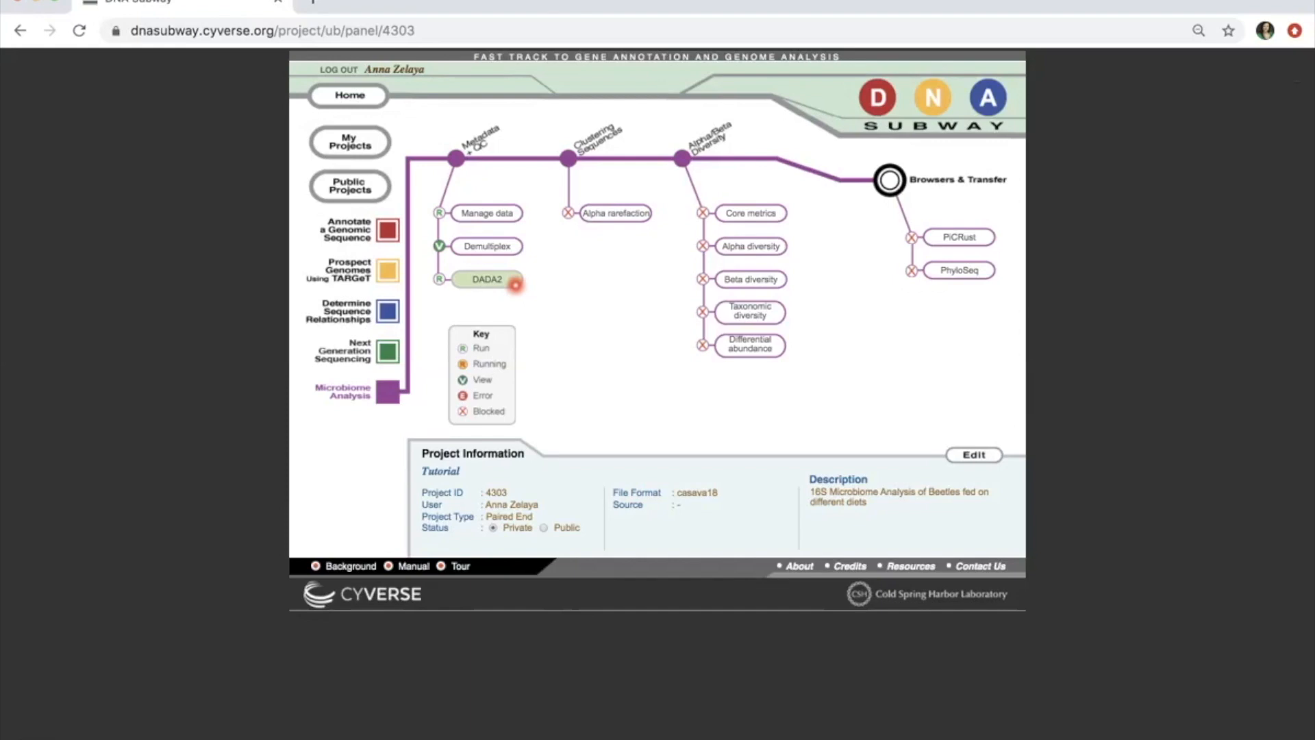
click(514, 281)
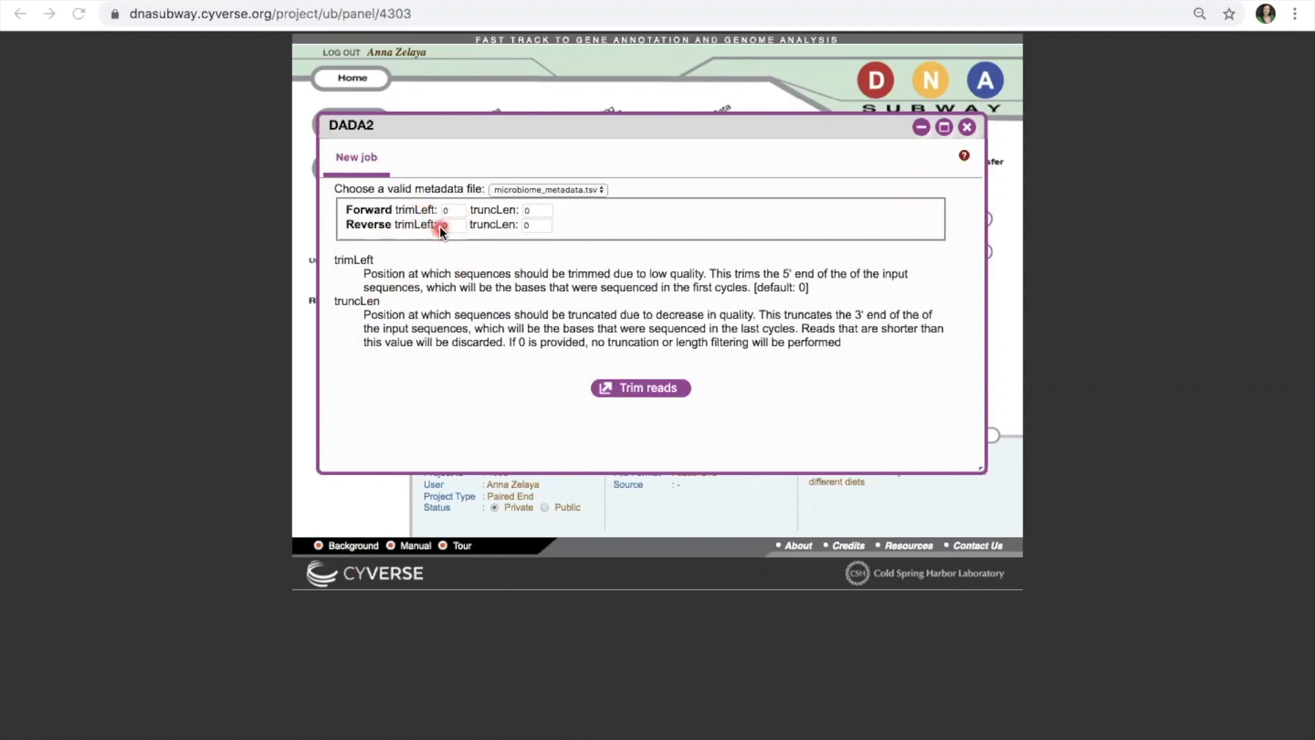
Step: Set DADA2 truncLen to 224 forward and 231 reverse, then submit Trim reads
click(534, 212)
click(537, 213)
key(BackSpace)
text(224)
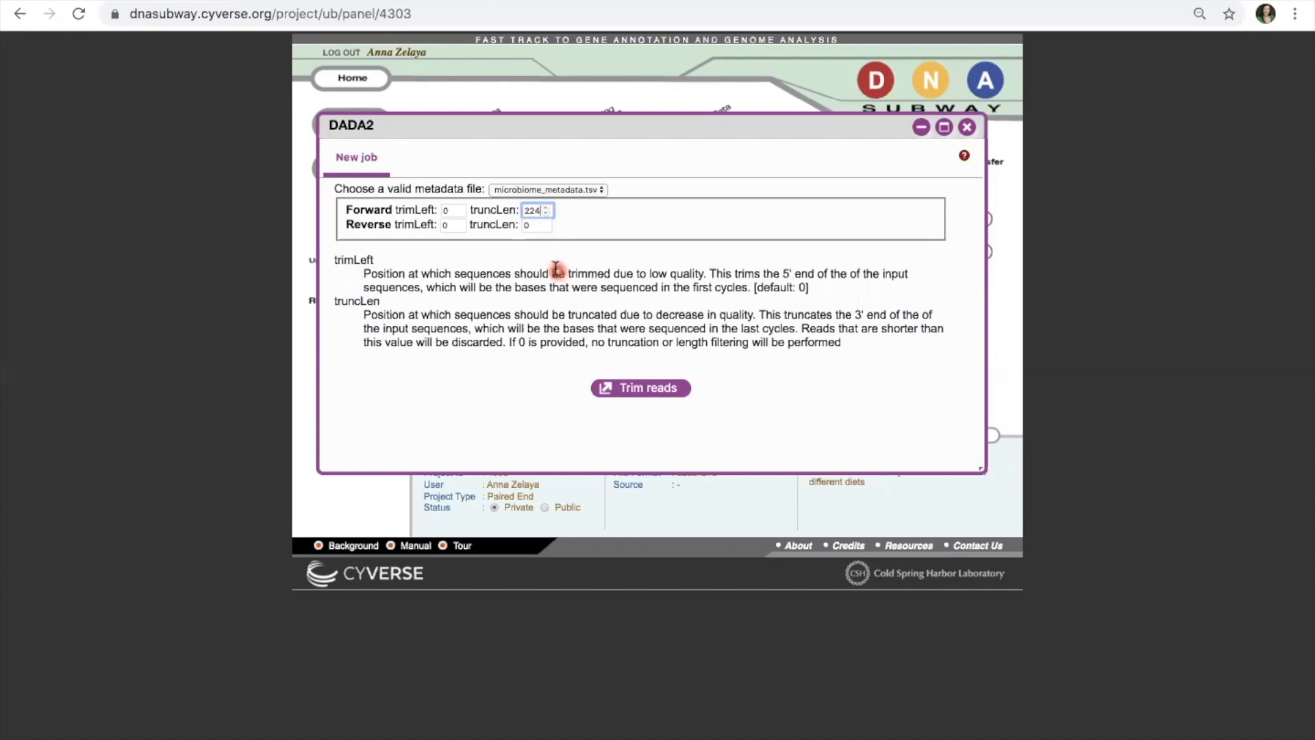
click(537, 224)
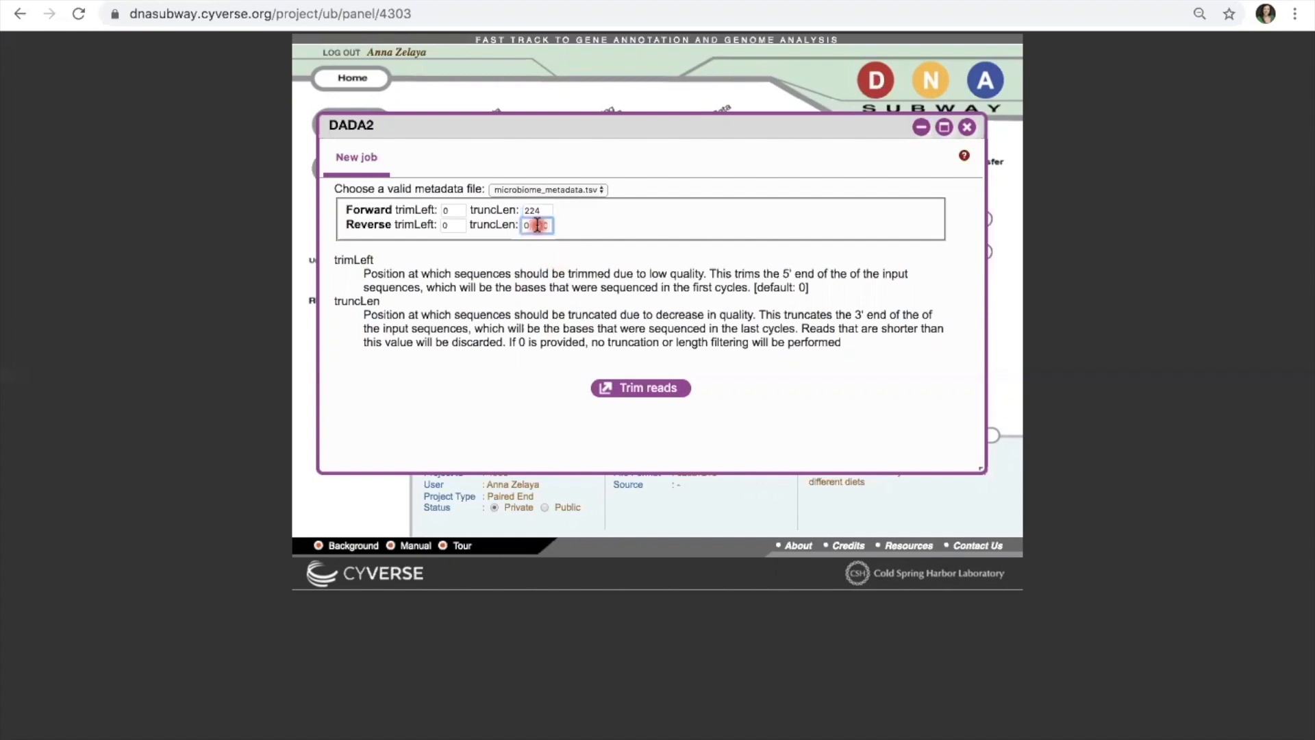
text(28)
text(1)
click(662, 396)
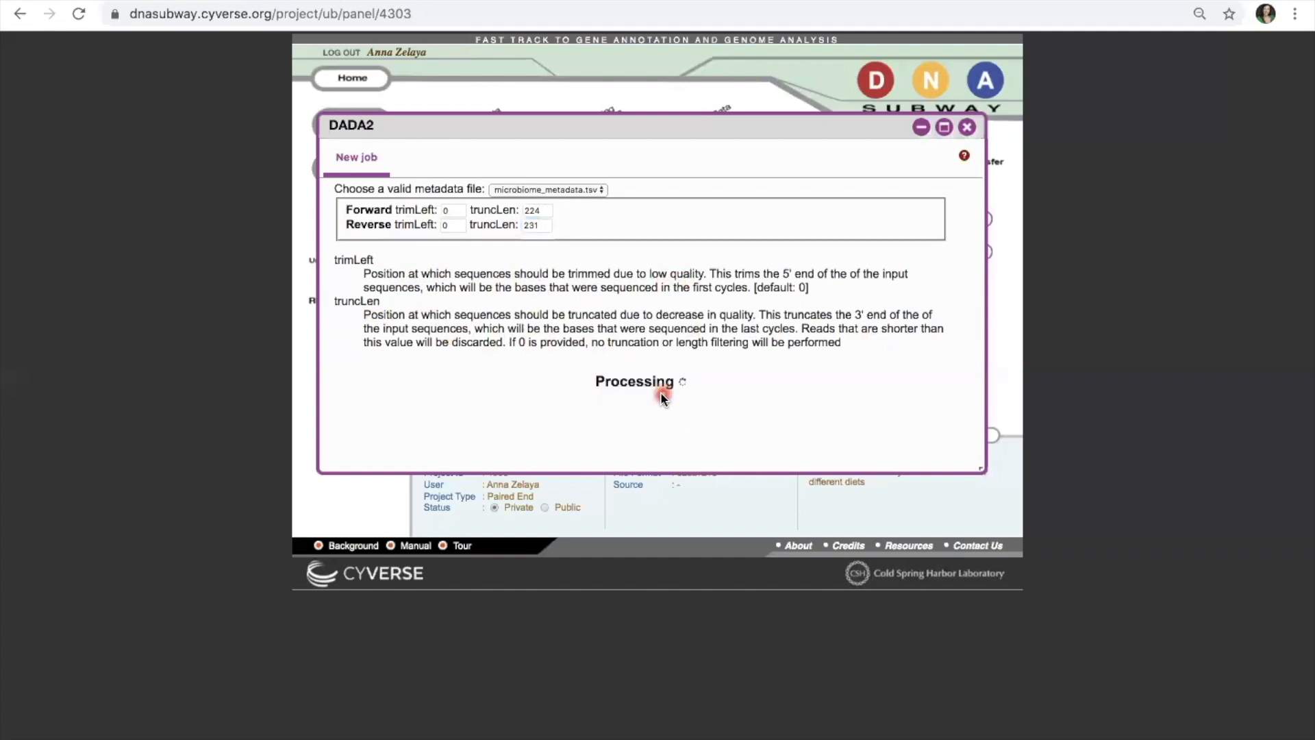
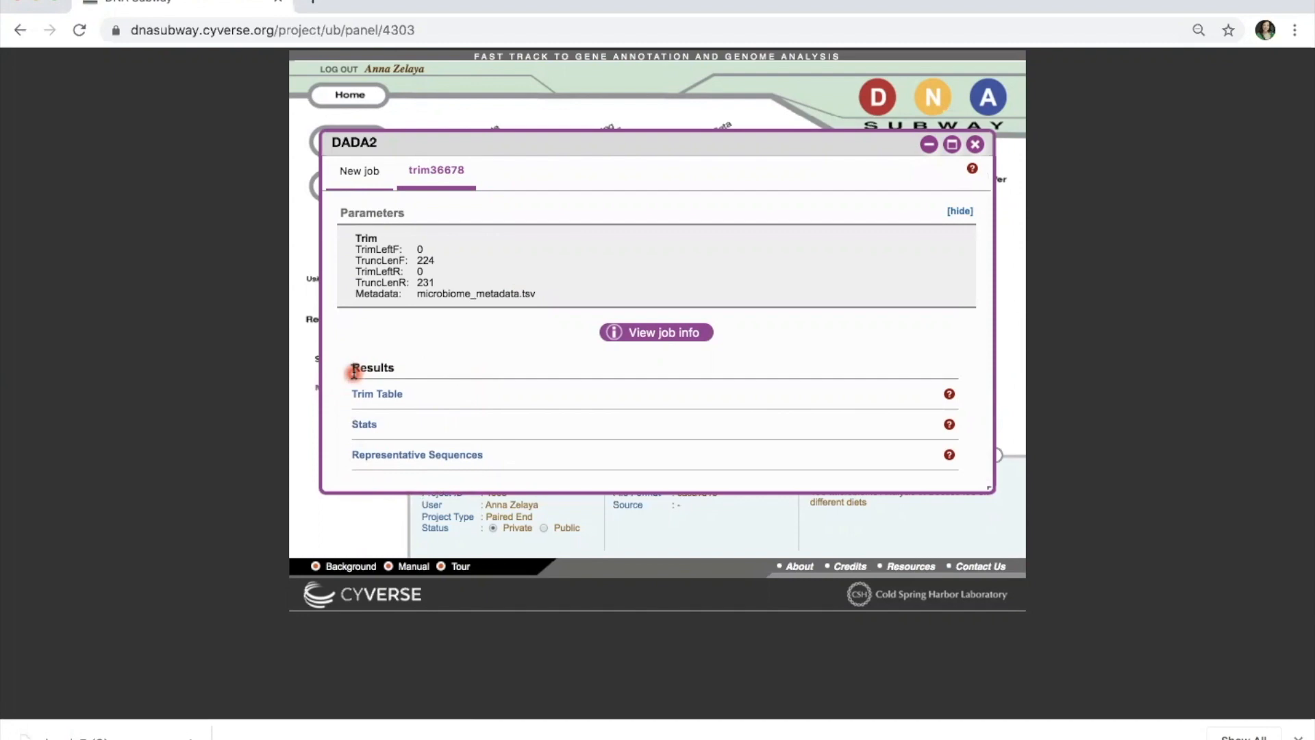
Step: Open the DADA2 Stats table (36678.stats.qzv) and maximize its viewer to fill the page
click(369, 424)
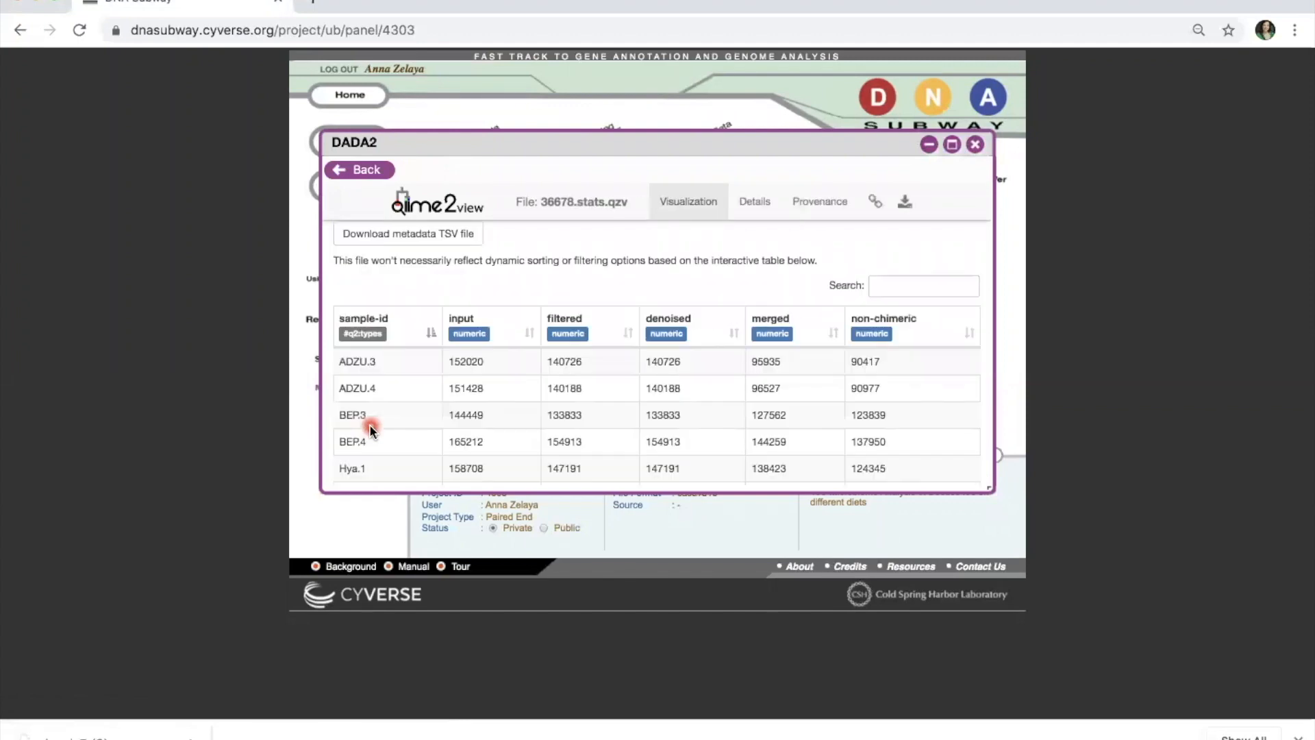
scroll(744, 276, down, 1)
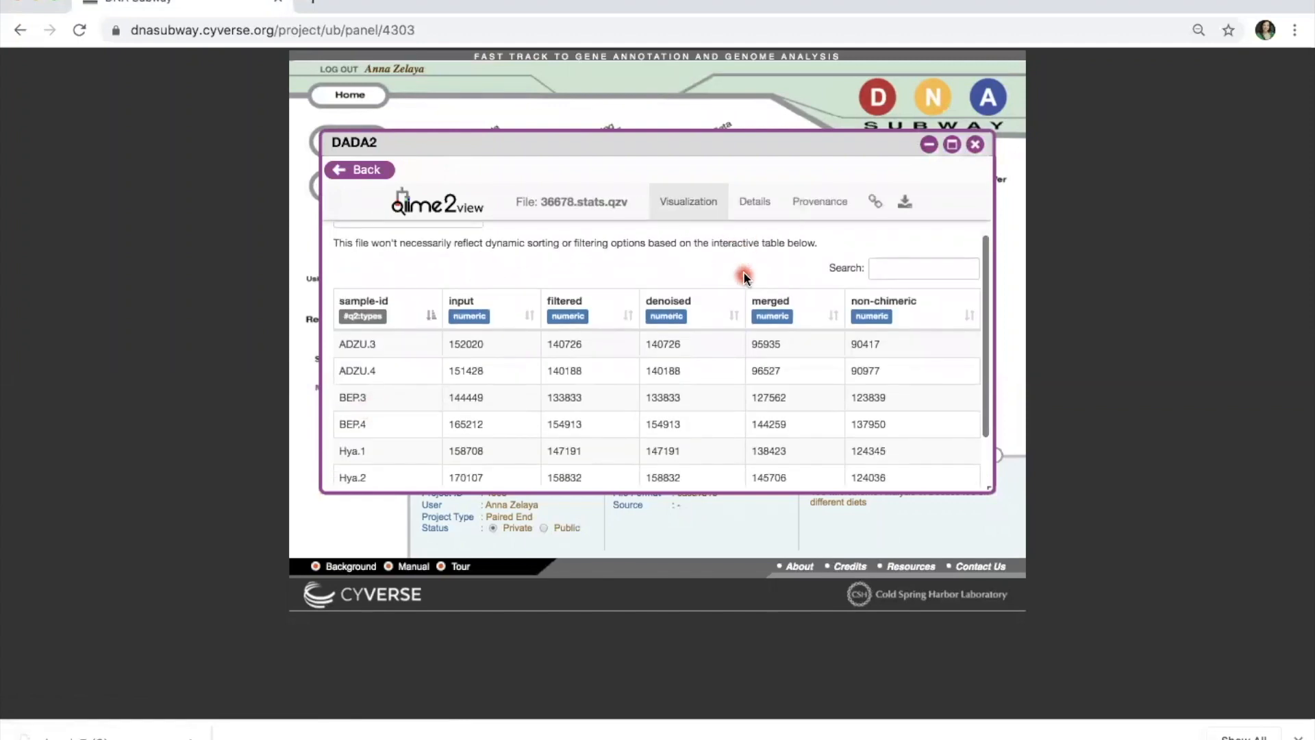
click(952, 144)
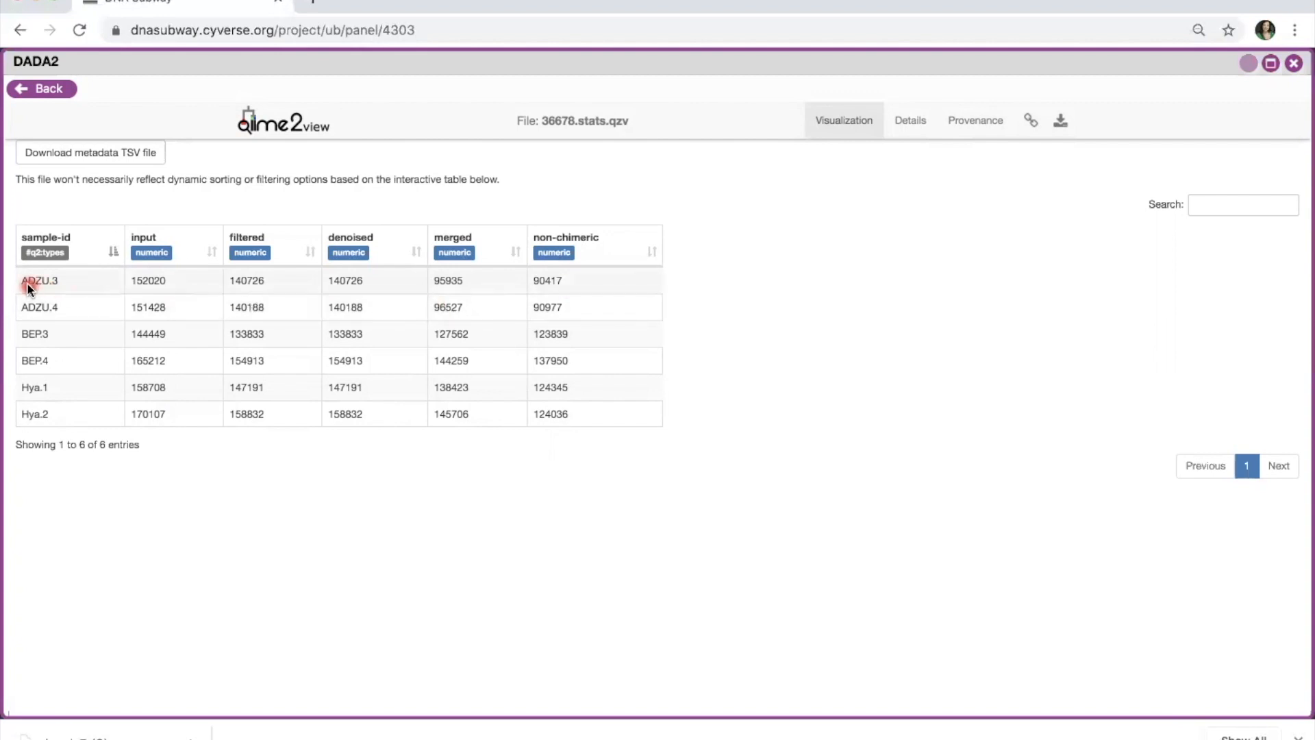
click(625, 279)
Step: Back on the project map, run Alpha rarefaction with a maximum depth of 90417
click(1294, 63)
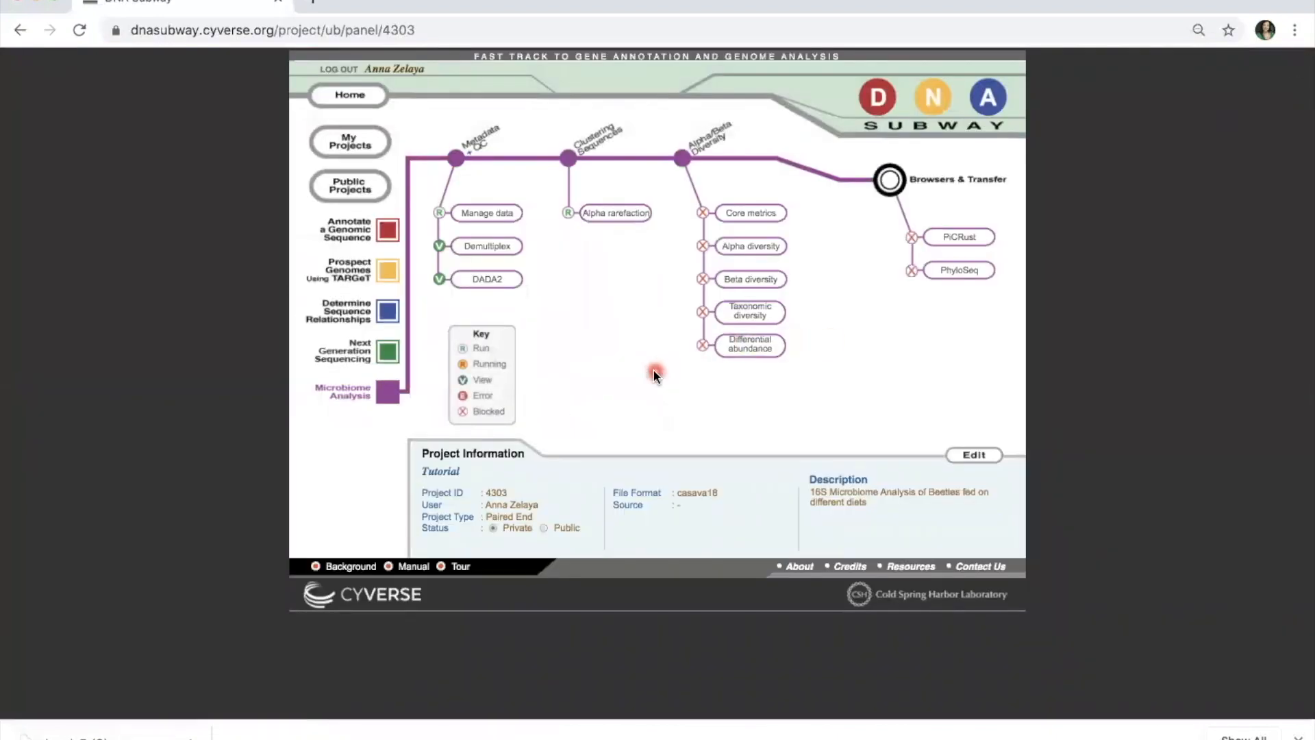
click(642, 215)
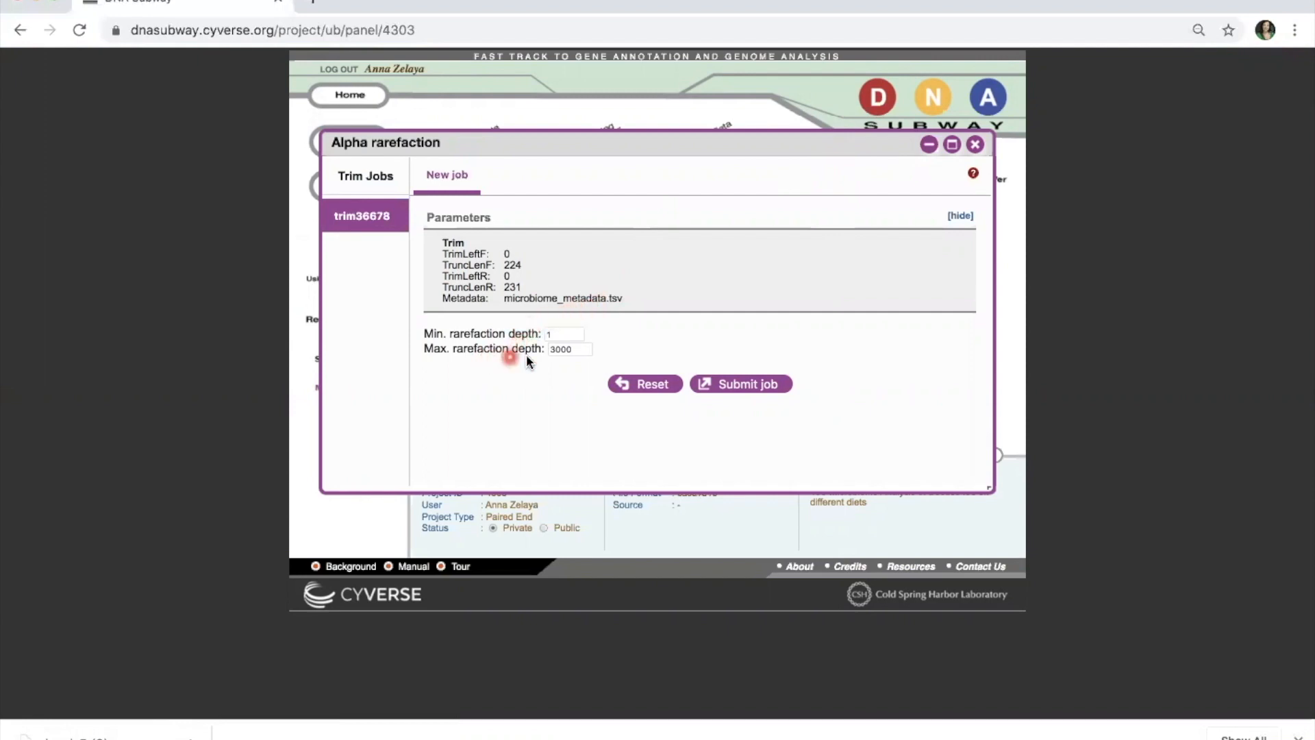
click(574, 350)
key(BackSpace)
key(BackSpace)
key(BackSpace)
key(BackSpace)
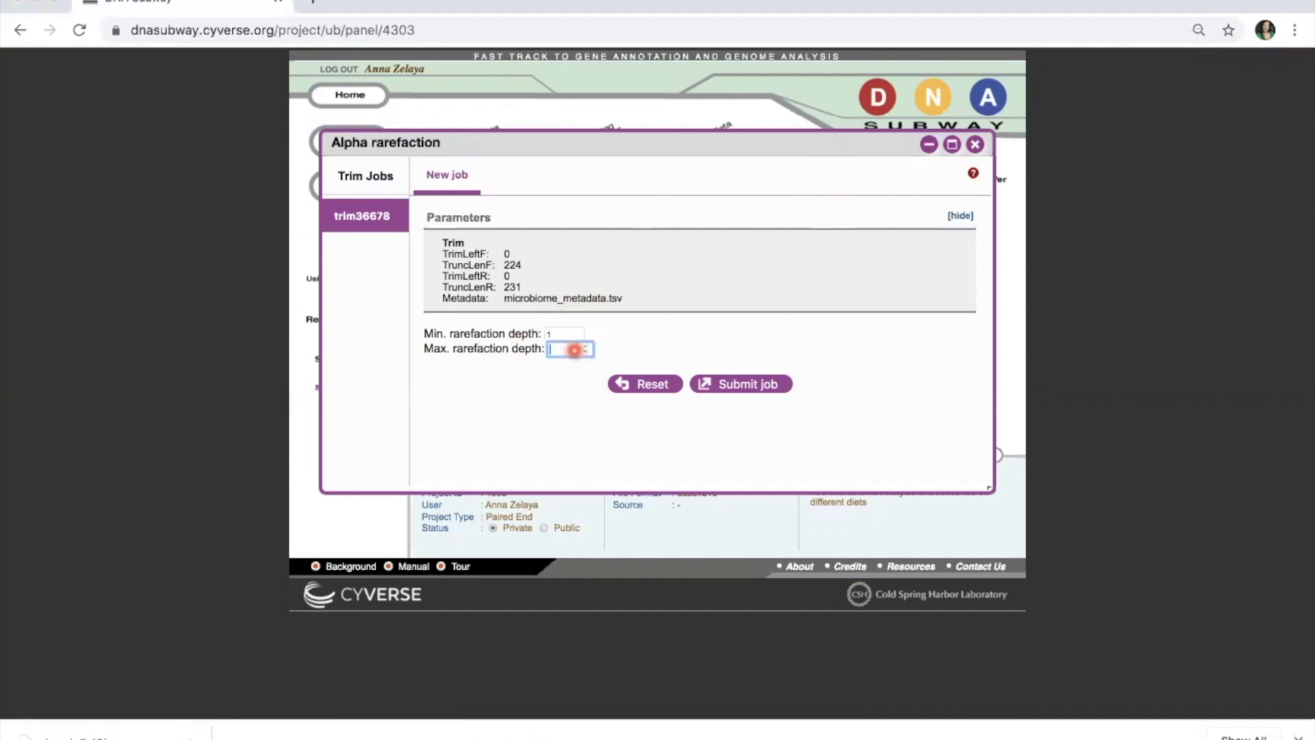
text(90417)
click(734, 392)
click(734, 393)
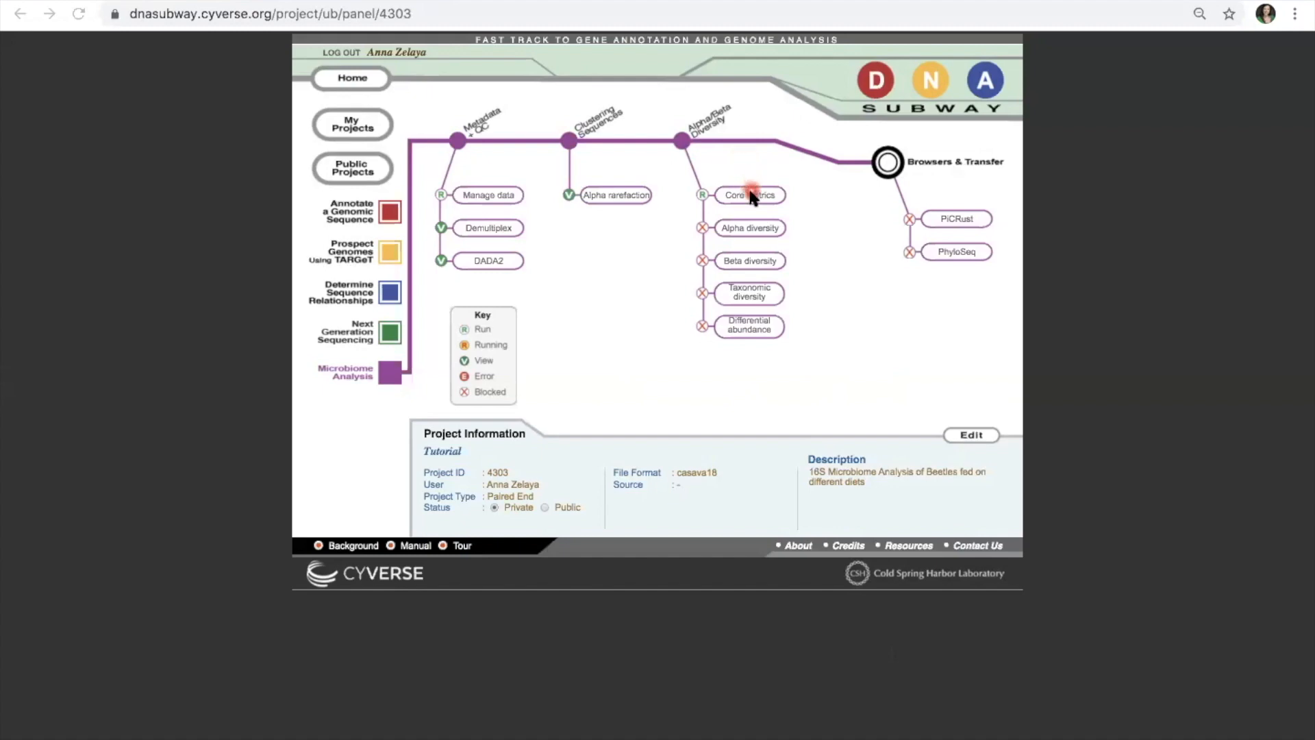
click(639, 206)
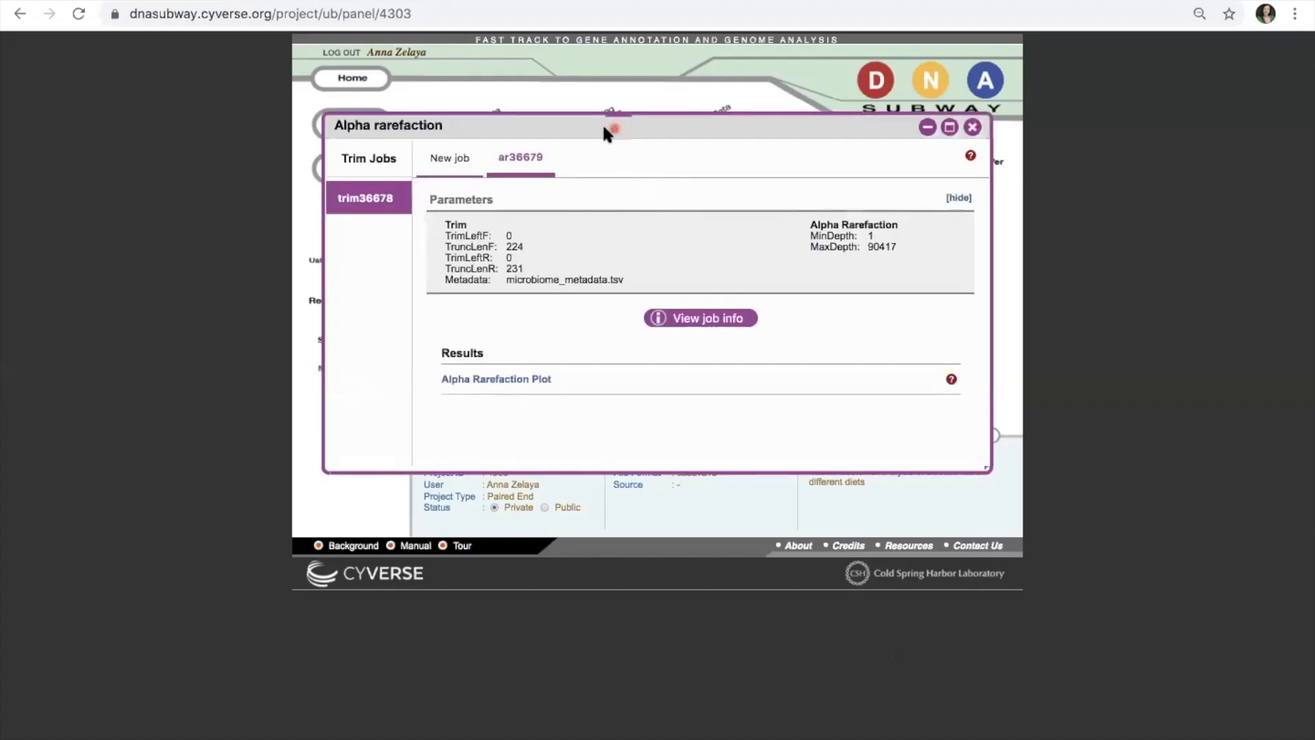
drag(610, 126, 600, 126)
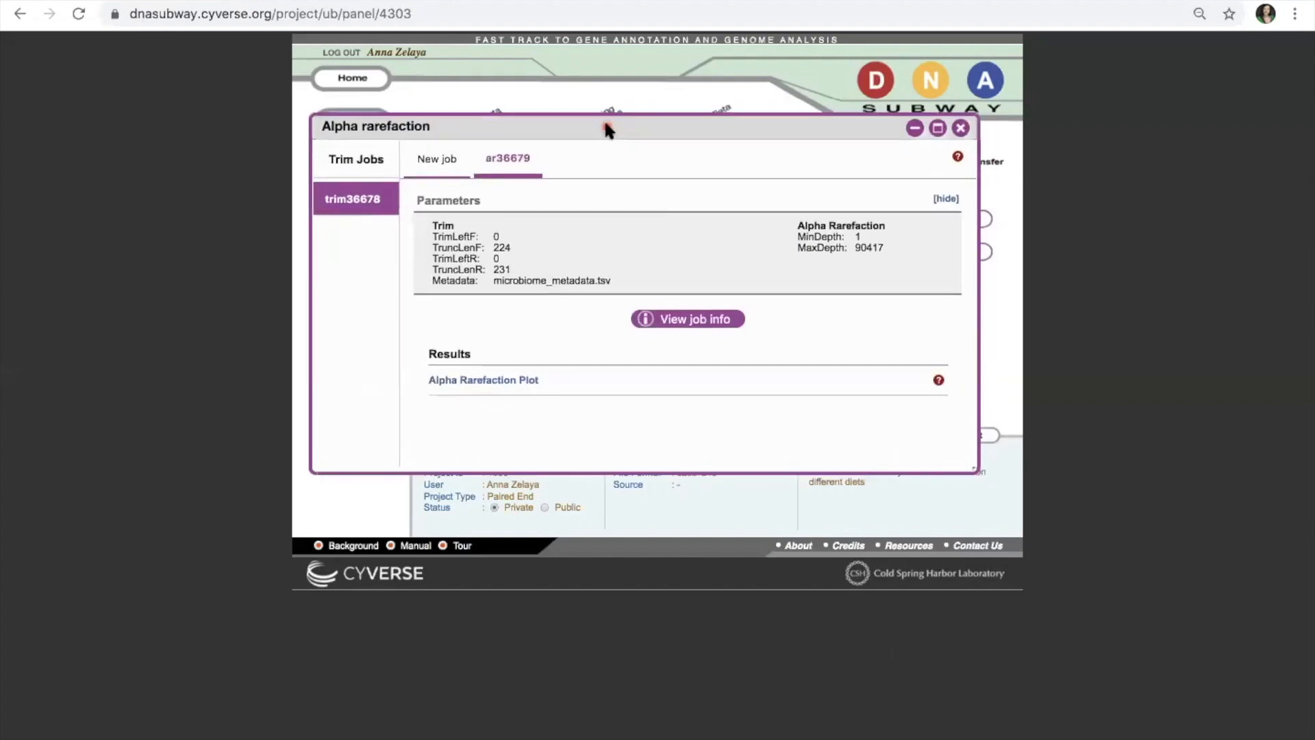
click(534, 379)
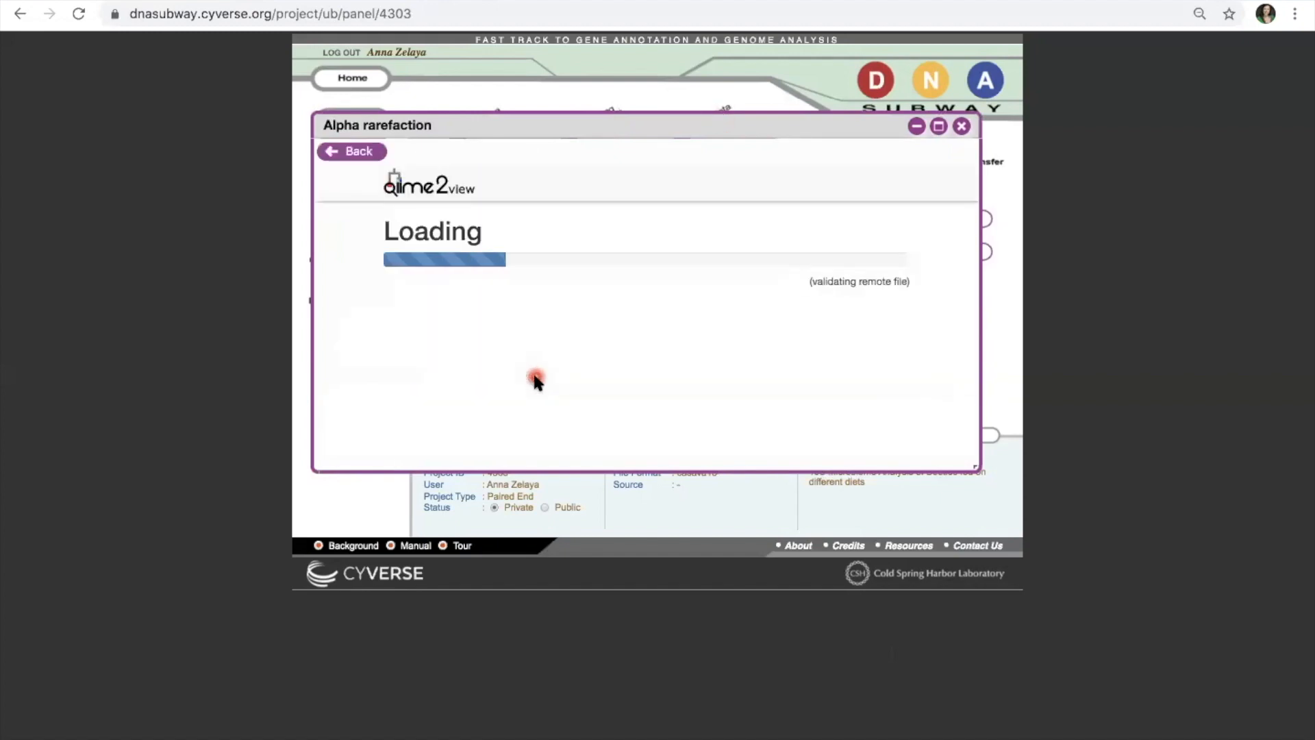
click(940, 128)
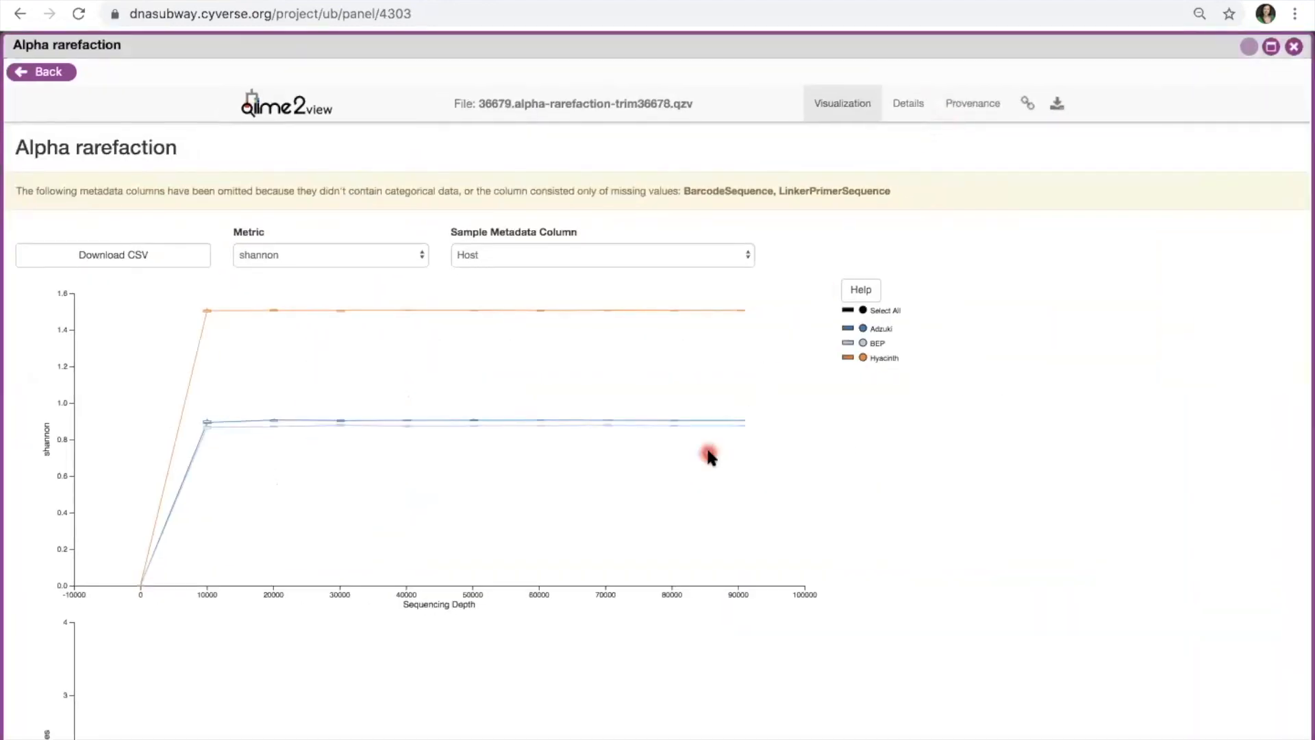
scroll(710, 456, down, 2)
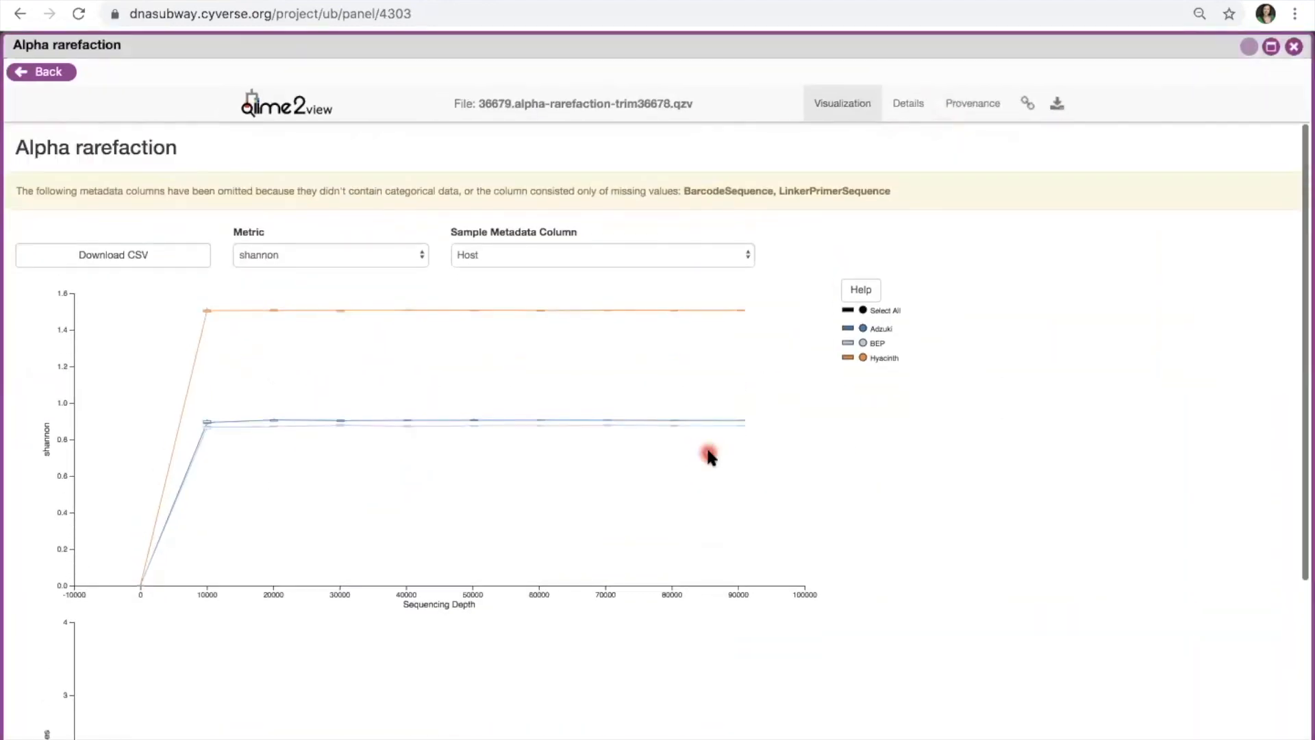
scroll(710, 456, down, 4)
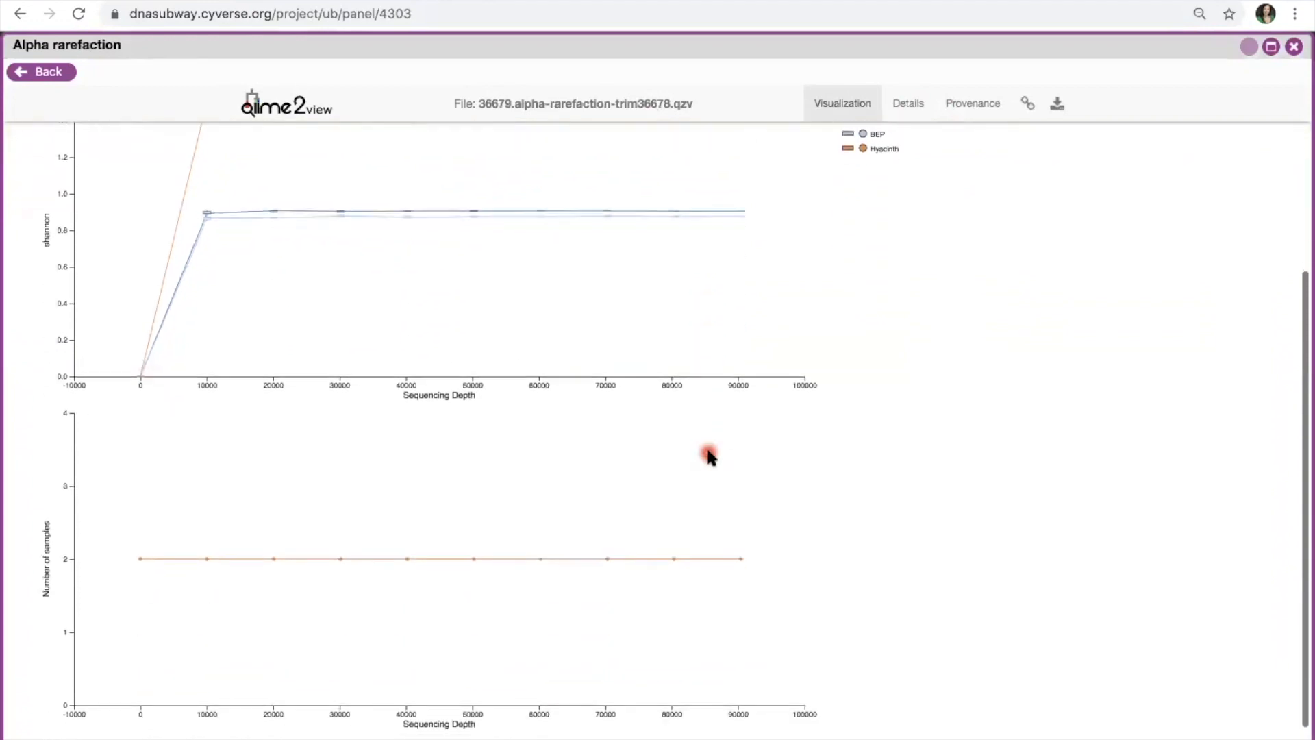
scroll(710, 455, up, 5)
scroll(710, 455, down, 4)
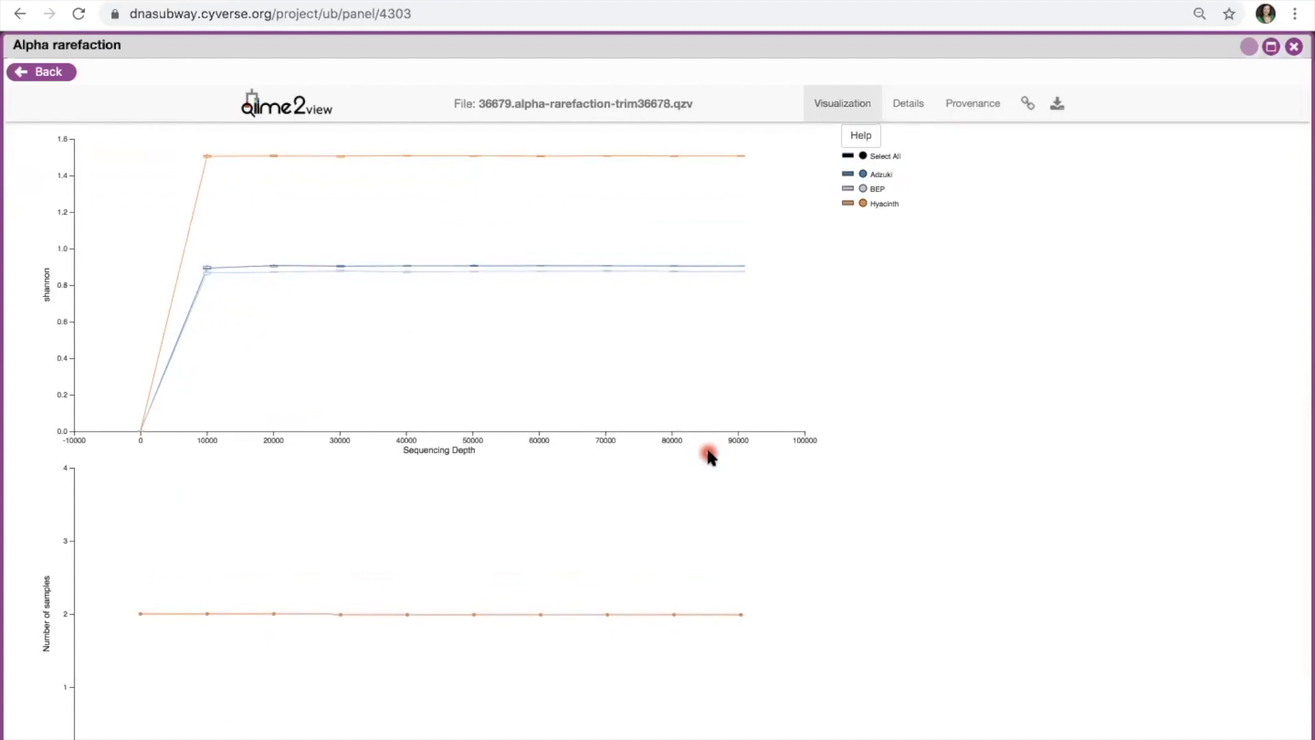
scroll(709, 456, up, 2)
scroll(709, 456, down, 5)
scroll(709, 456, up, 4)
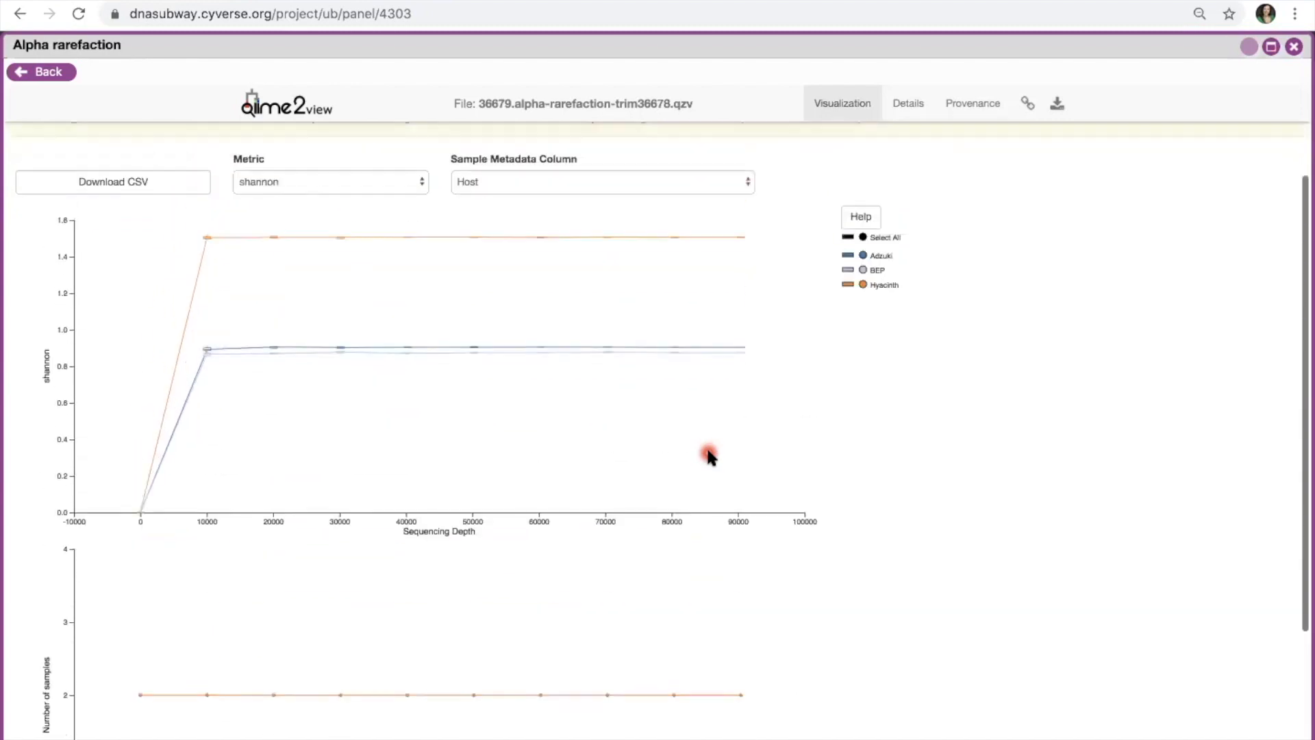
scroll(709, 456, down, 4)
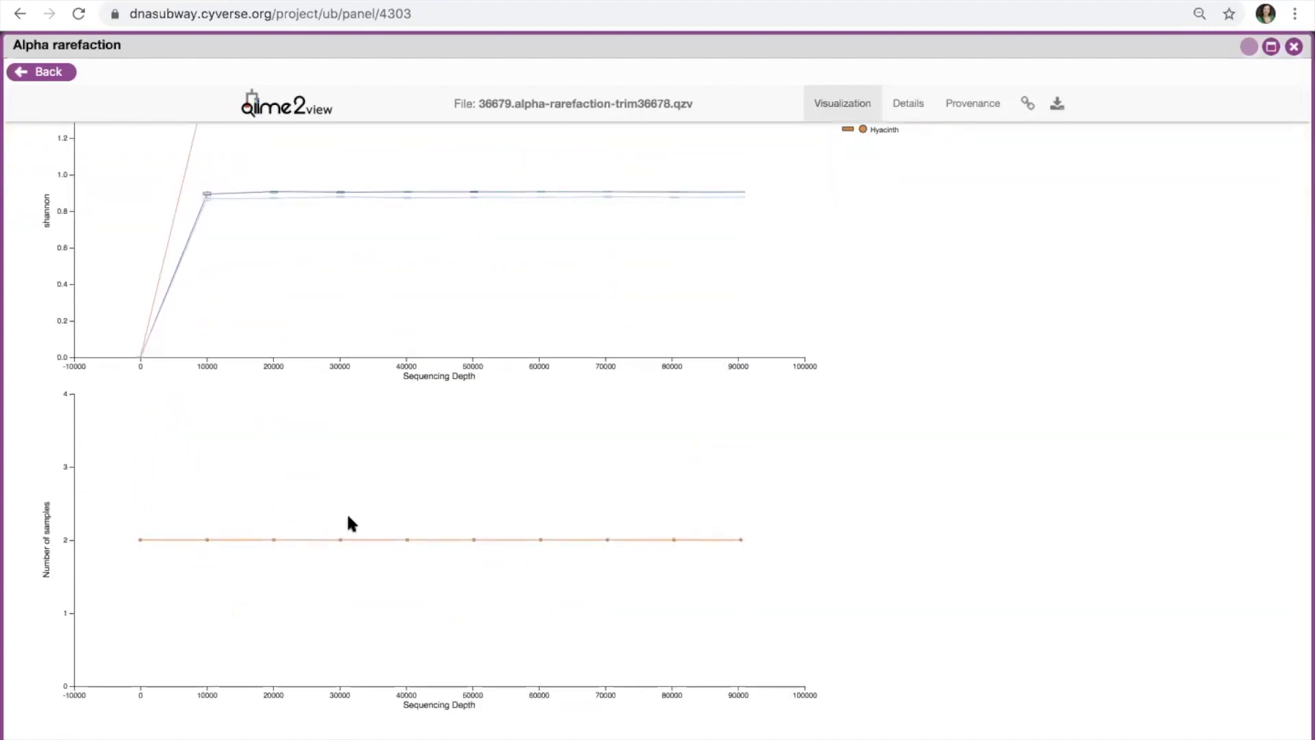
scroll(285, 479, up, 3)
scroll(286, 482, up, 1)
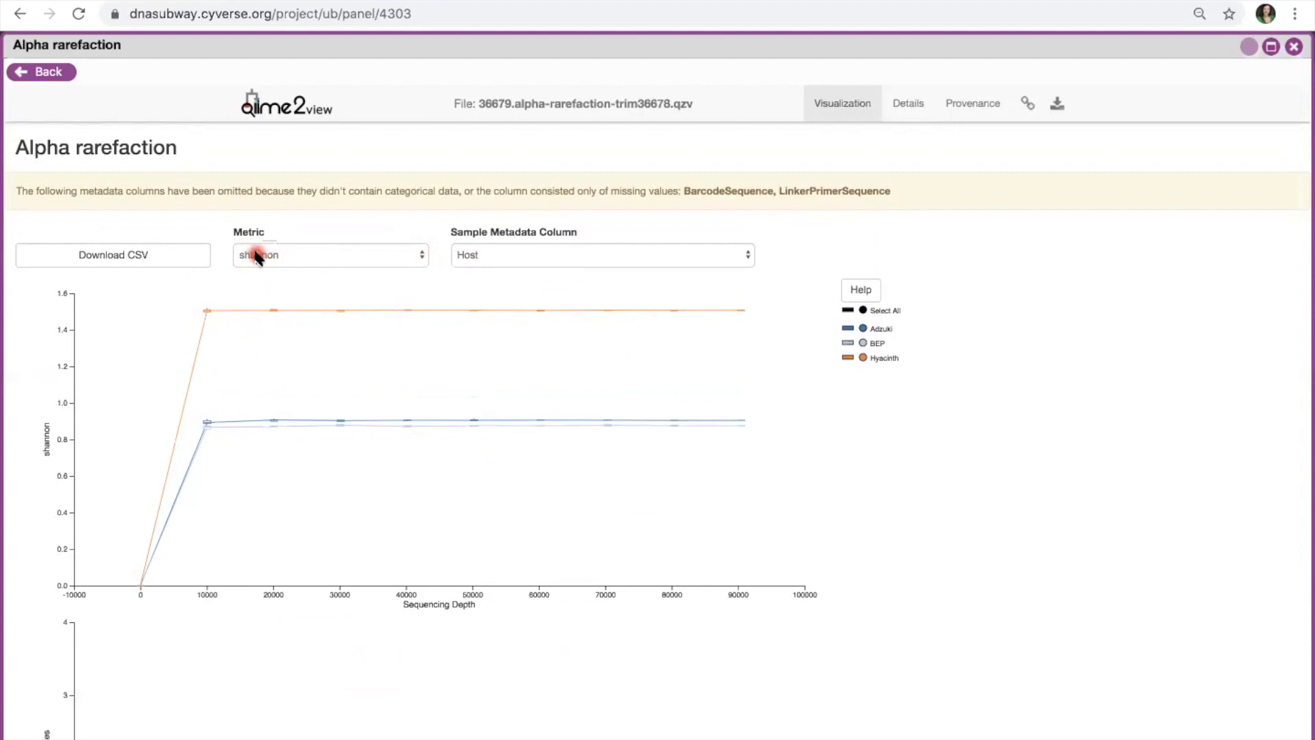
Step: Switch the rarefaction plot's diversity metric from shannon to observed_otus
click(420, 257)
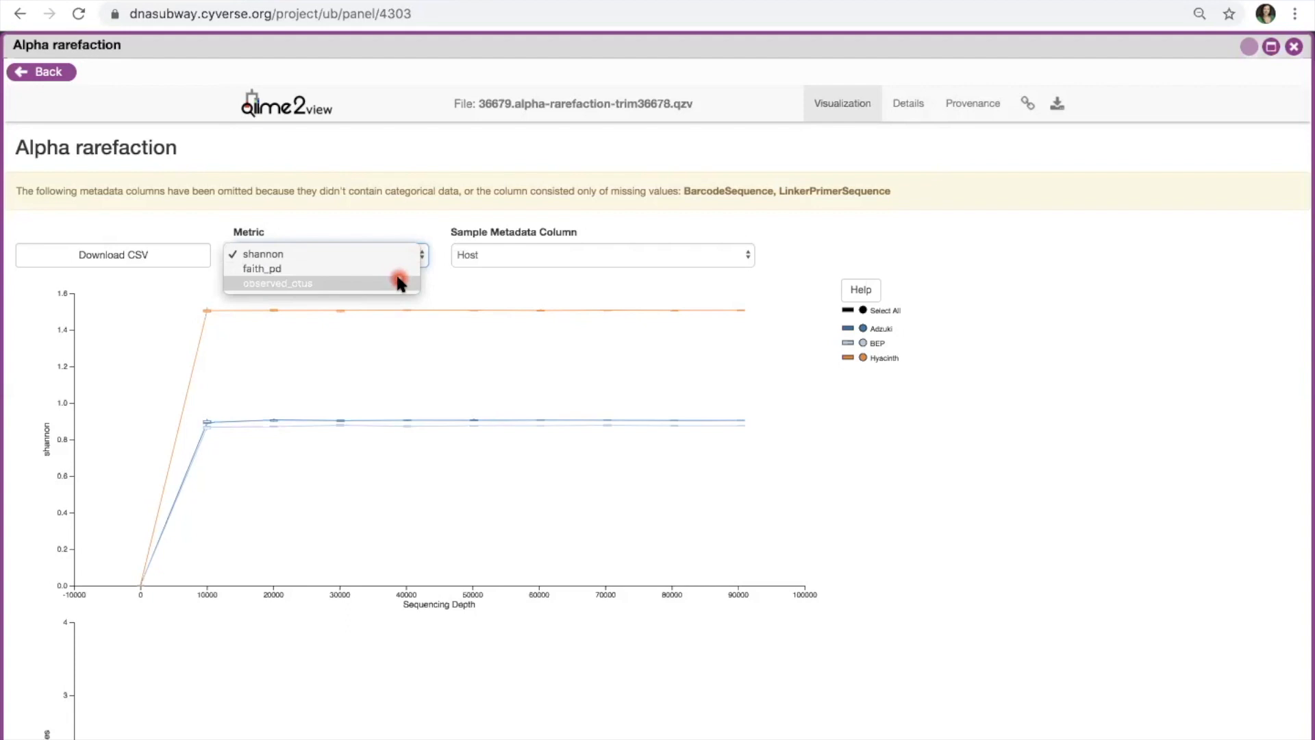
click(317, 287)
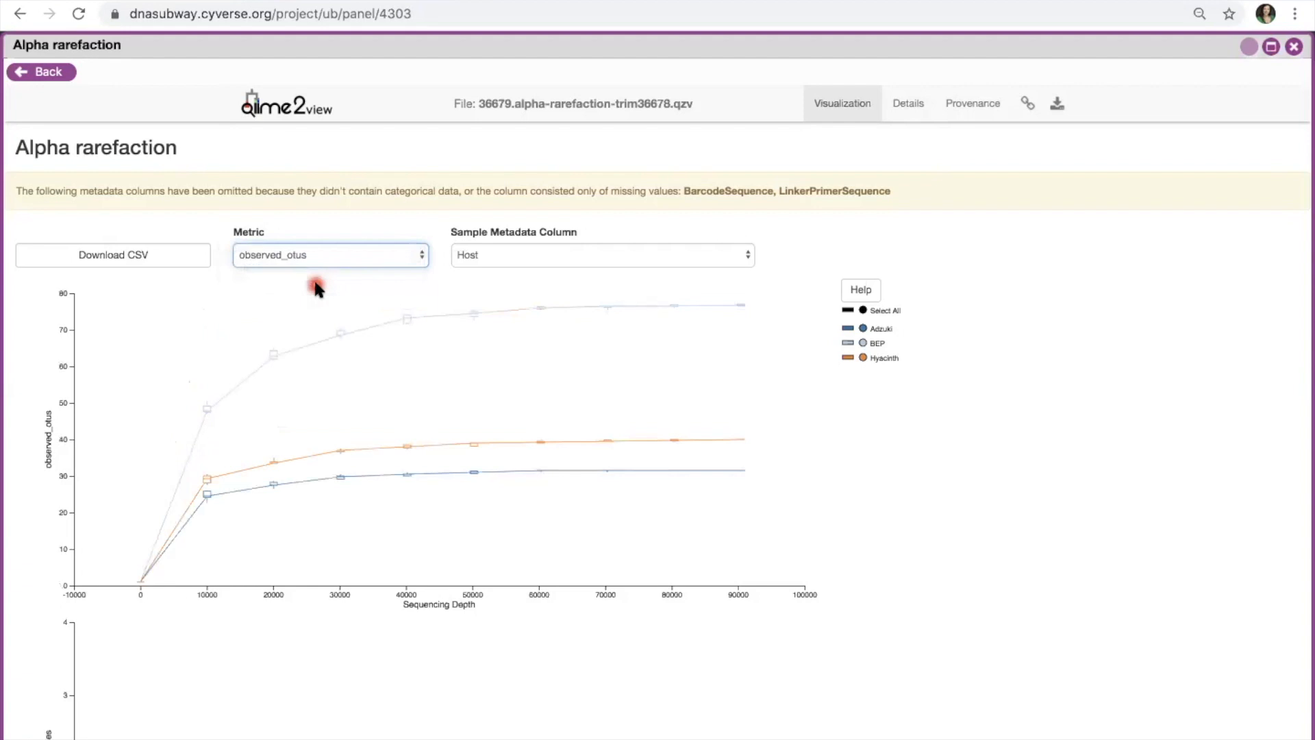
click(735, 257)
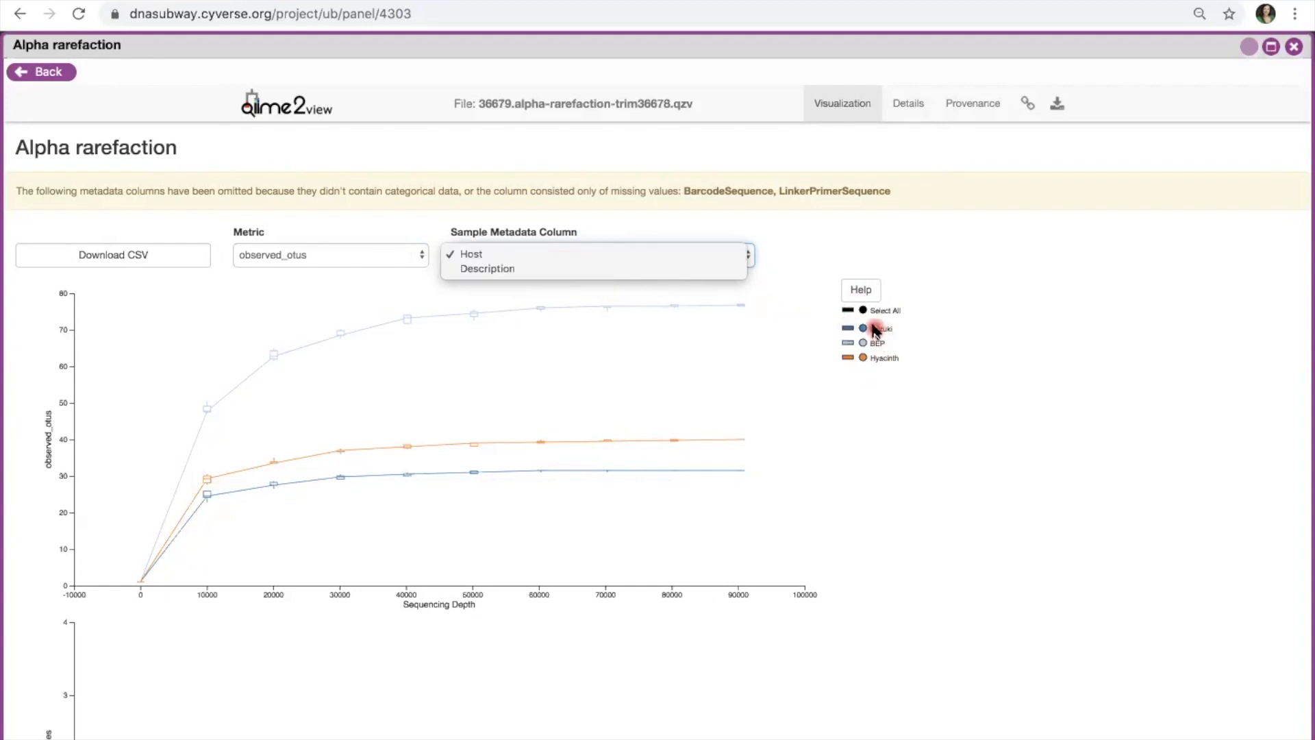
click(669, 255)
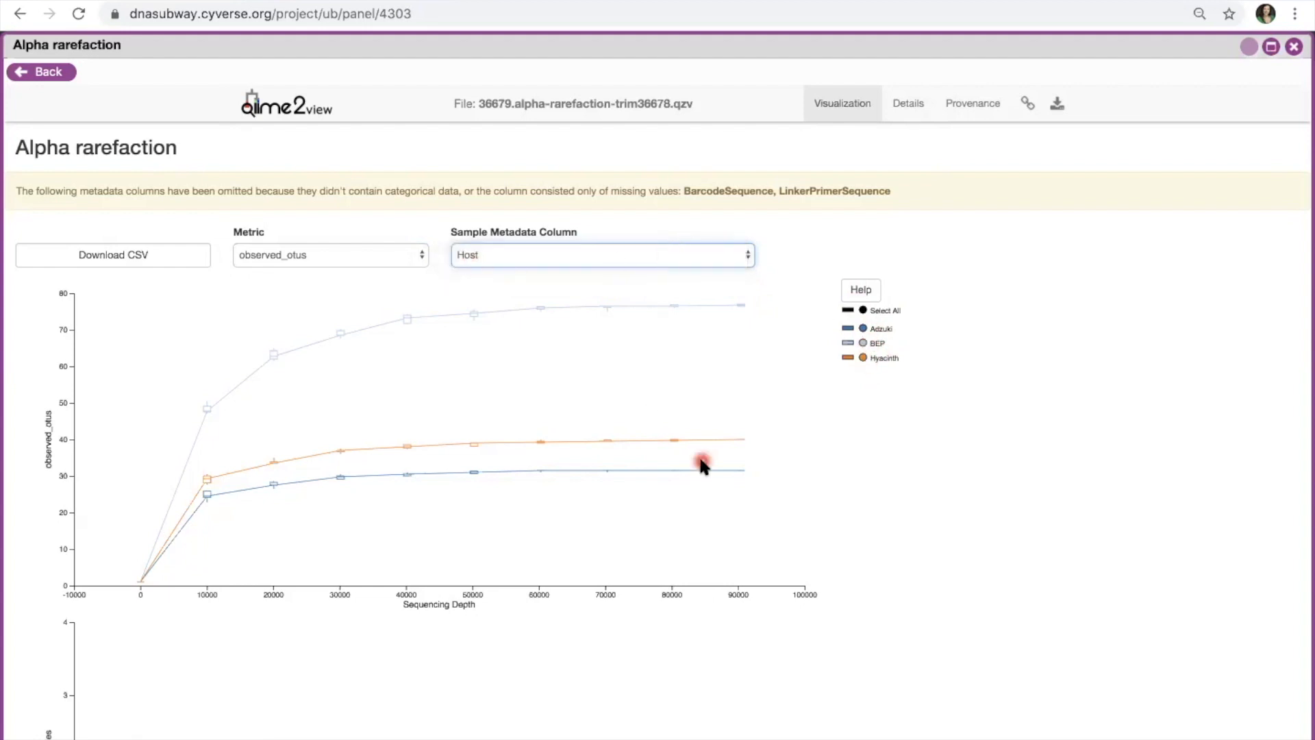
scroll(702, 464, down, 3)
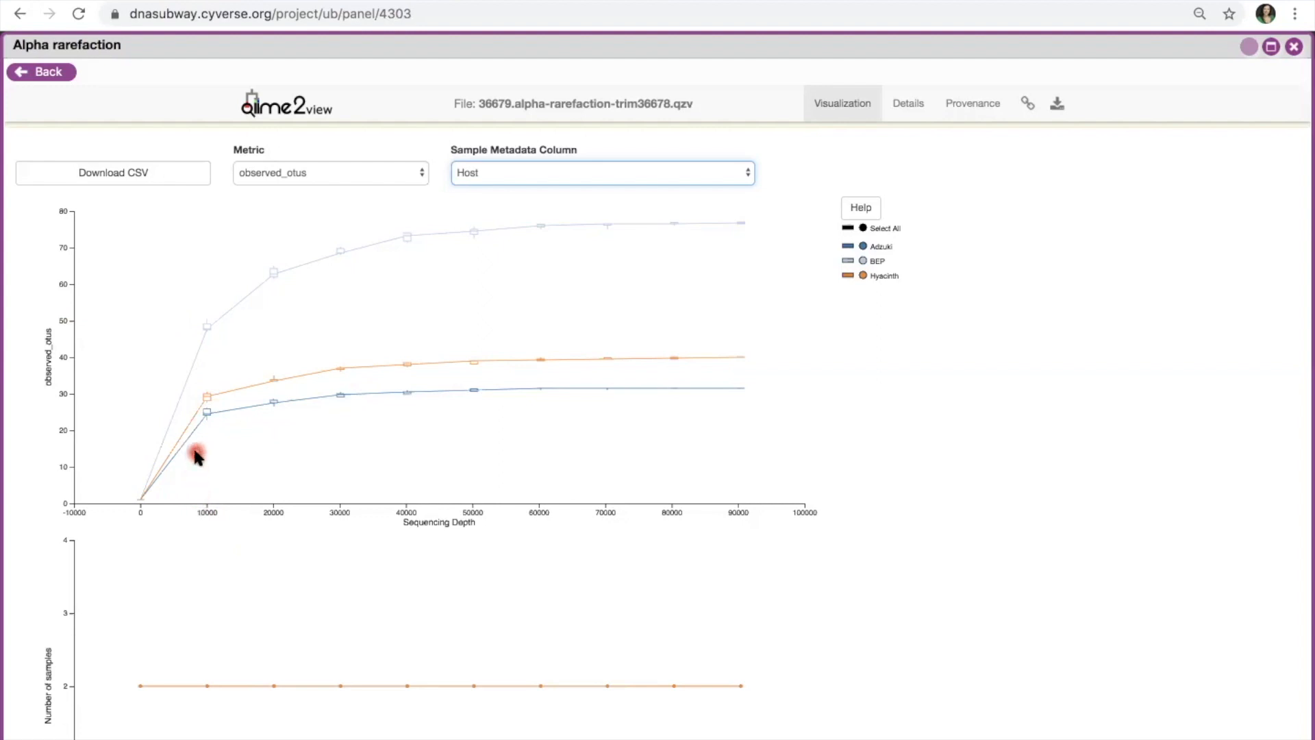
click(270, 503)
click(296, 371)
Step: Close alpha rarefaction and open the Core metrics job for trim36678
click(1295, 47)
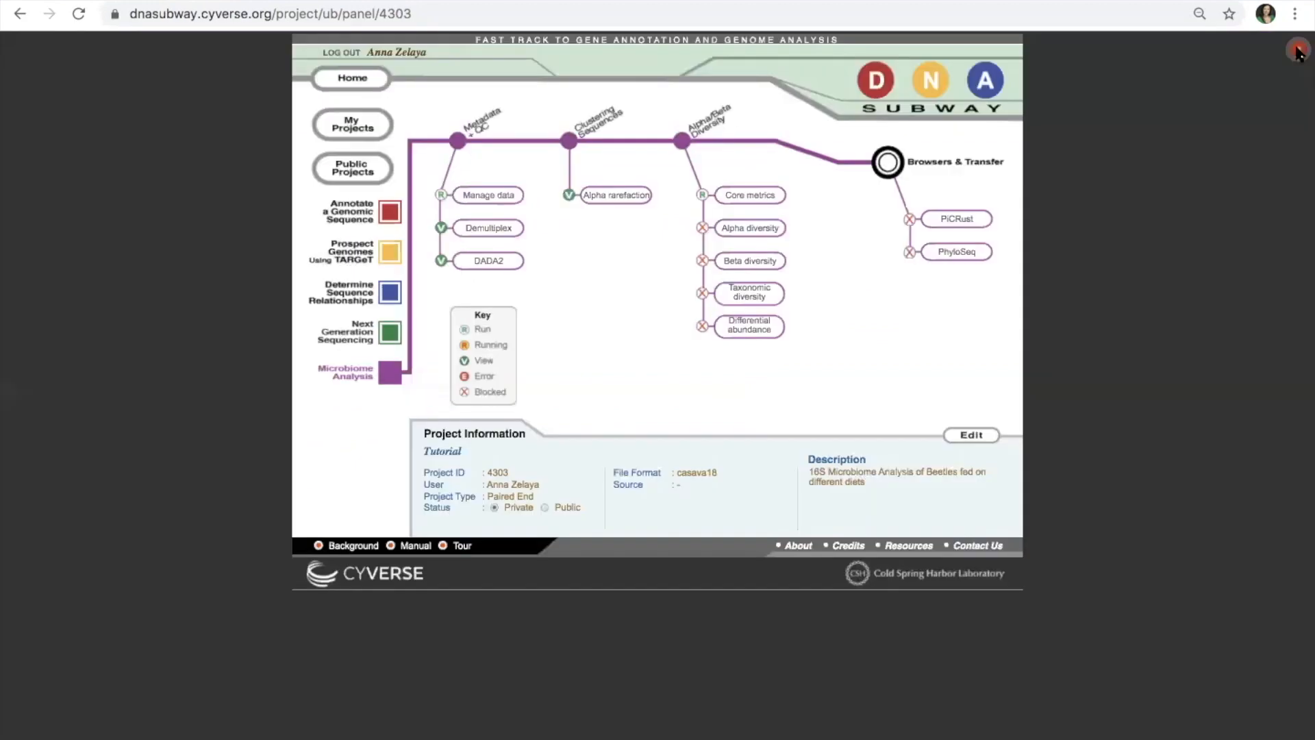
click(783, 198)
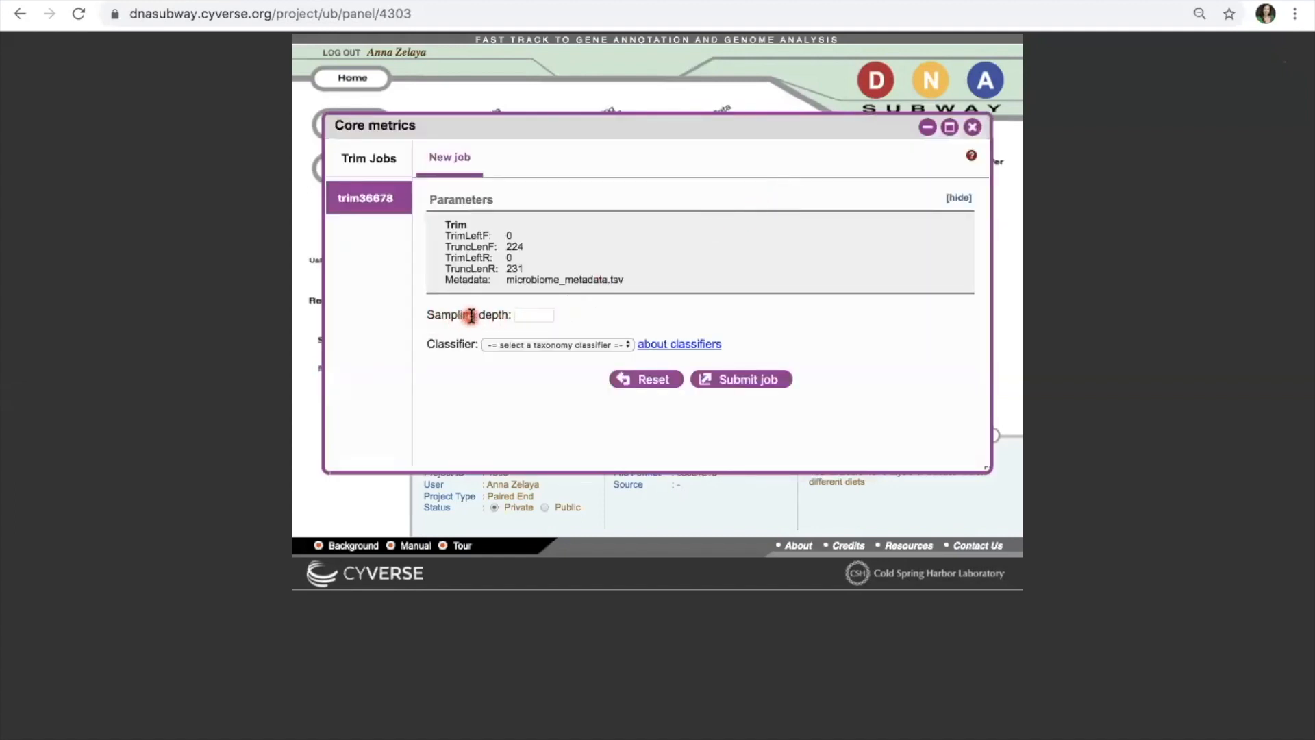
Step: Enter sampling depth 20000 and choose the Greengenes (515F/806R) classifier for Core metrics
click(522, 313)
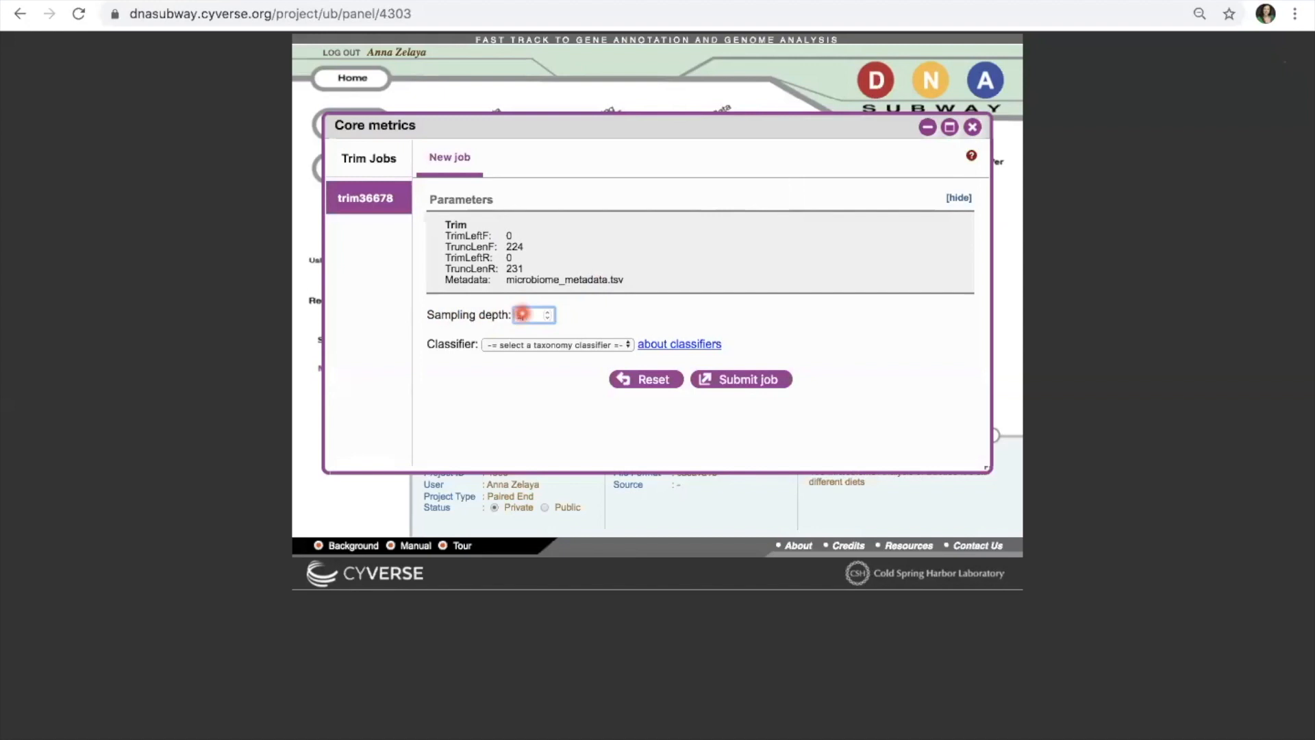
text(1000)
text(0000)
click(629, 346)
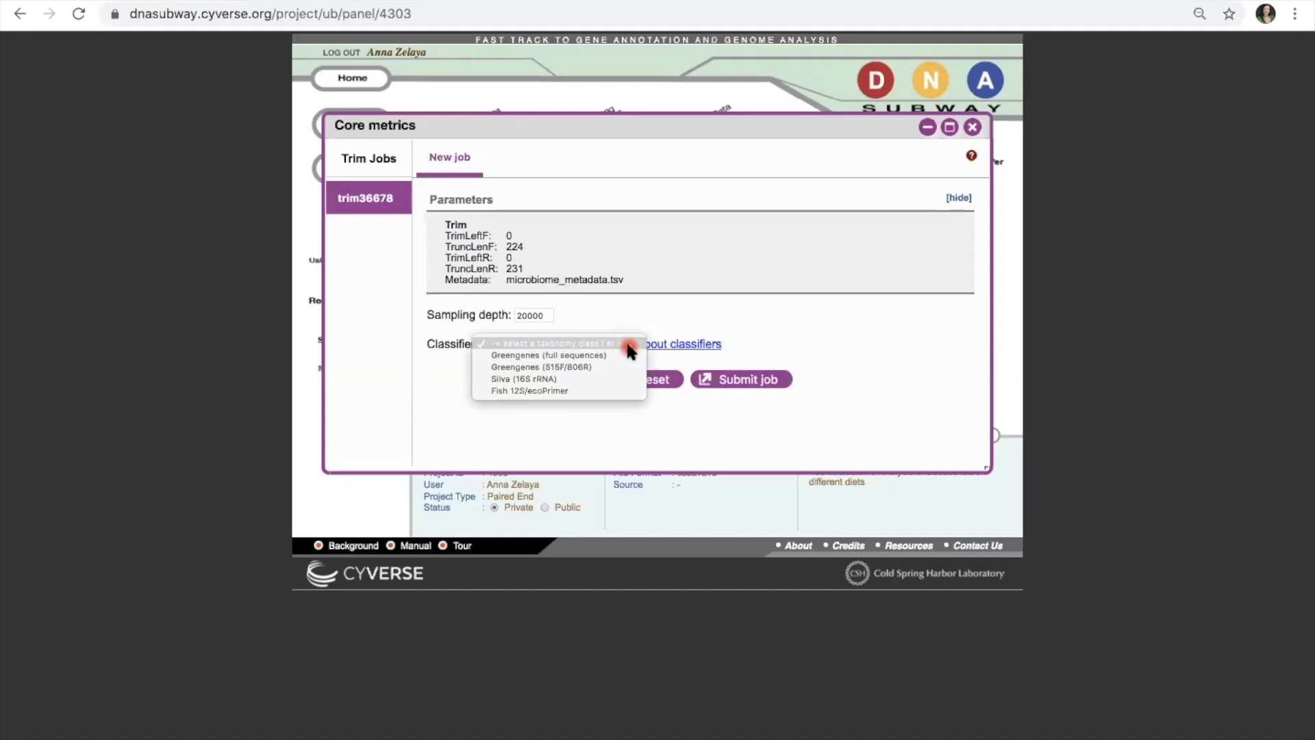
click(603, 370)
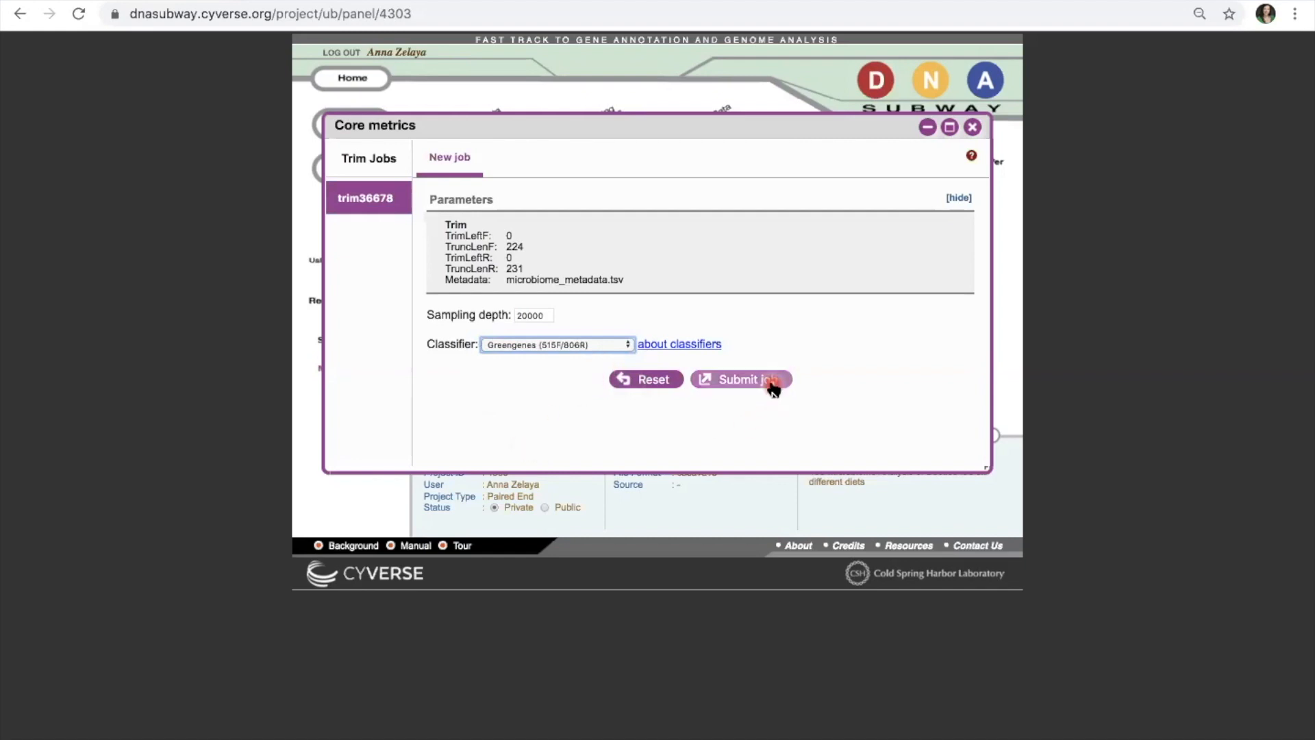
Step: Submit the core metrics job cm36680 and let it complete
click(773, 384)
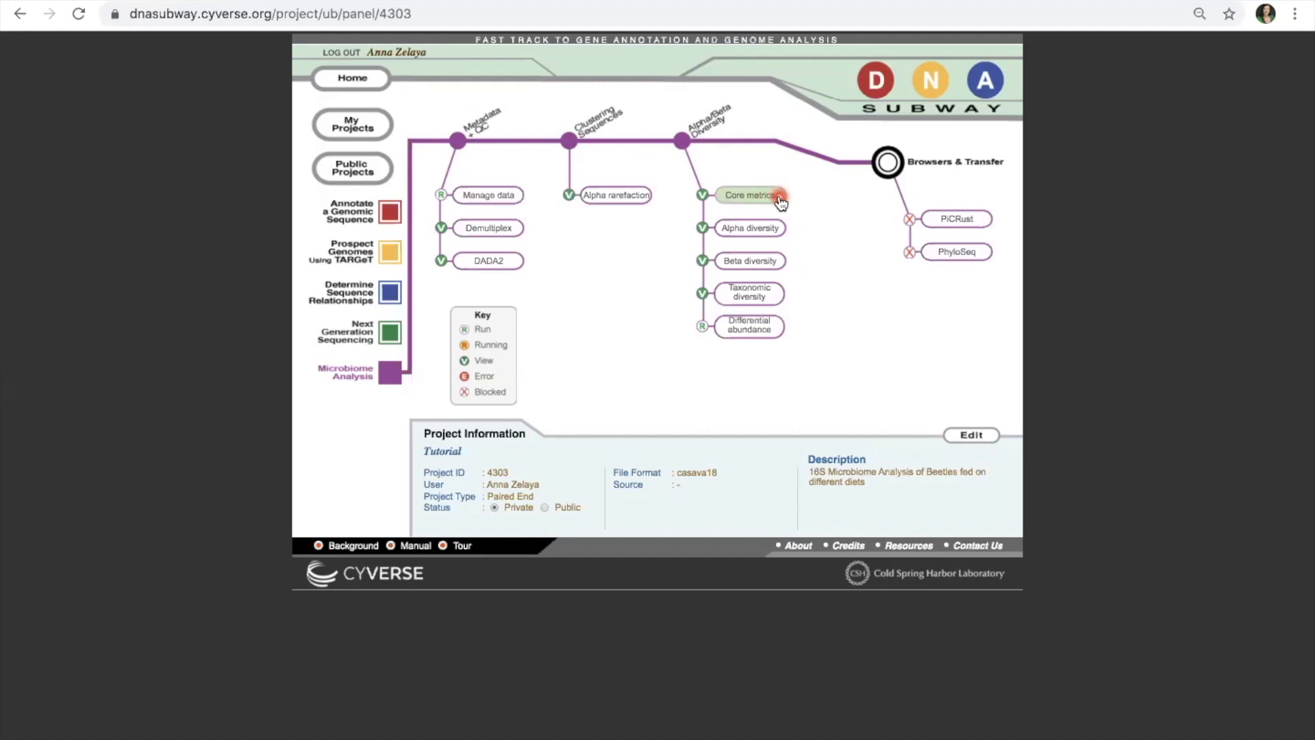
click(779, 260)
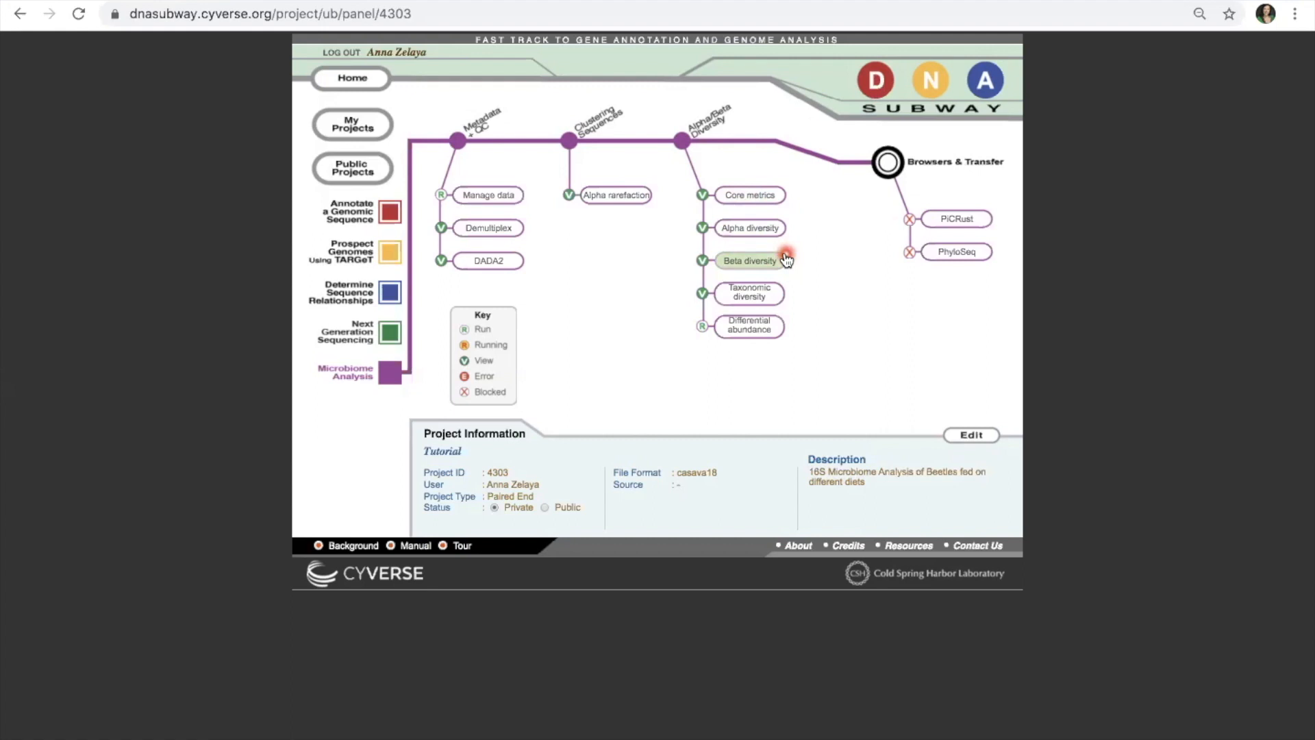
Step: Open the Taxonomic diversity bar plots (36680.taxa-bar-plots.qzv) in a maximized viewer
click(781, 300)
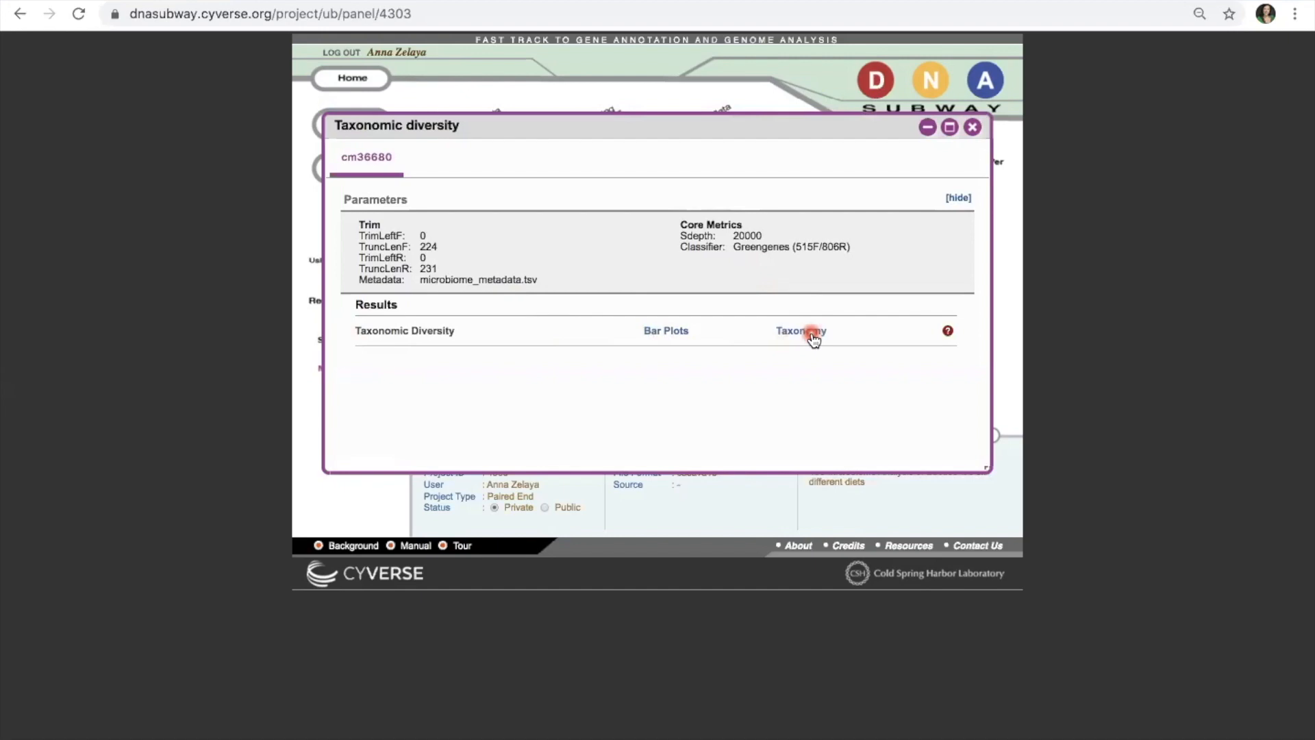
click(677, 331)
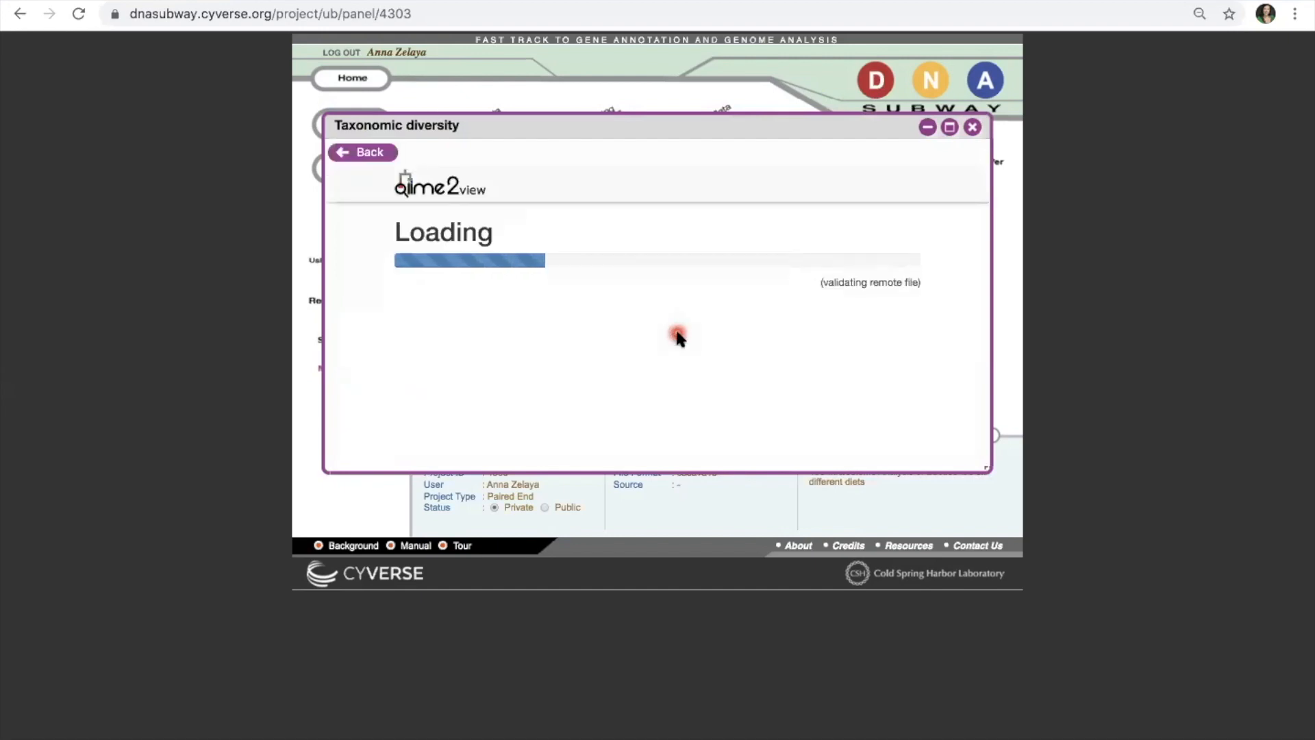
click(951, 127)
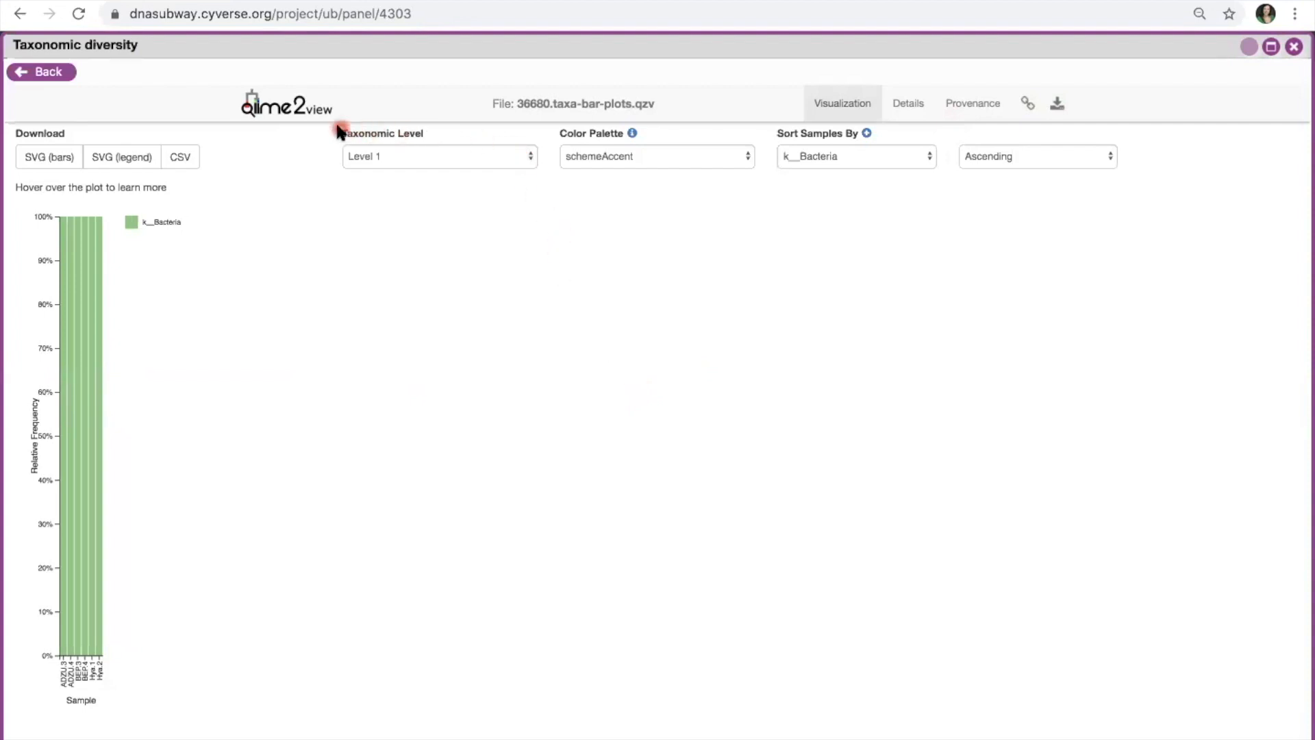
Step: Step the bar plot through taxonomic Levels 2, 3 and 4 to reach Level 5
click(530, 158)
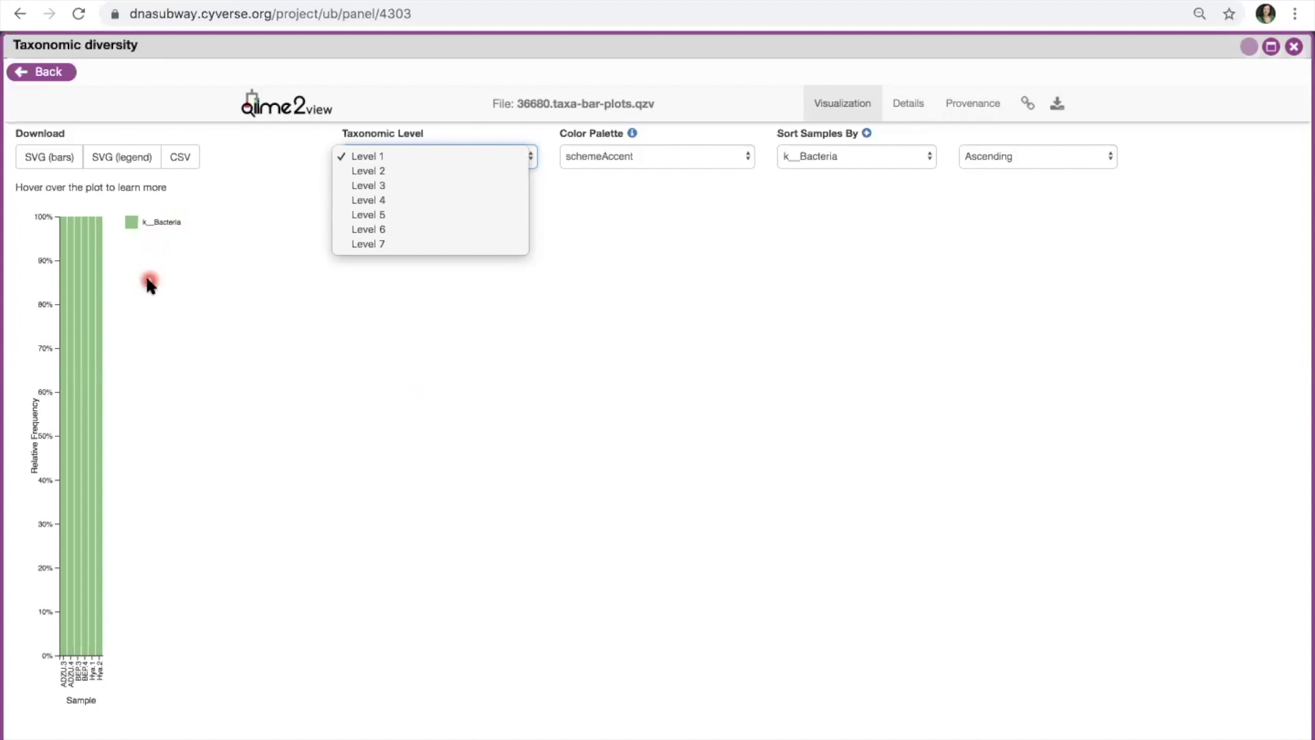
click(396, 172)
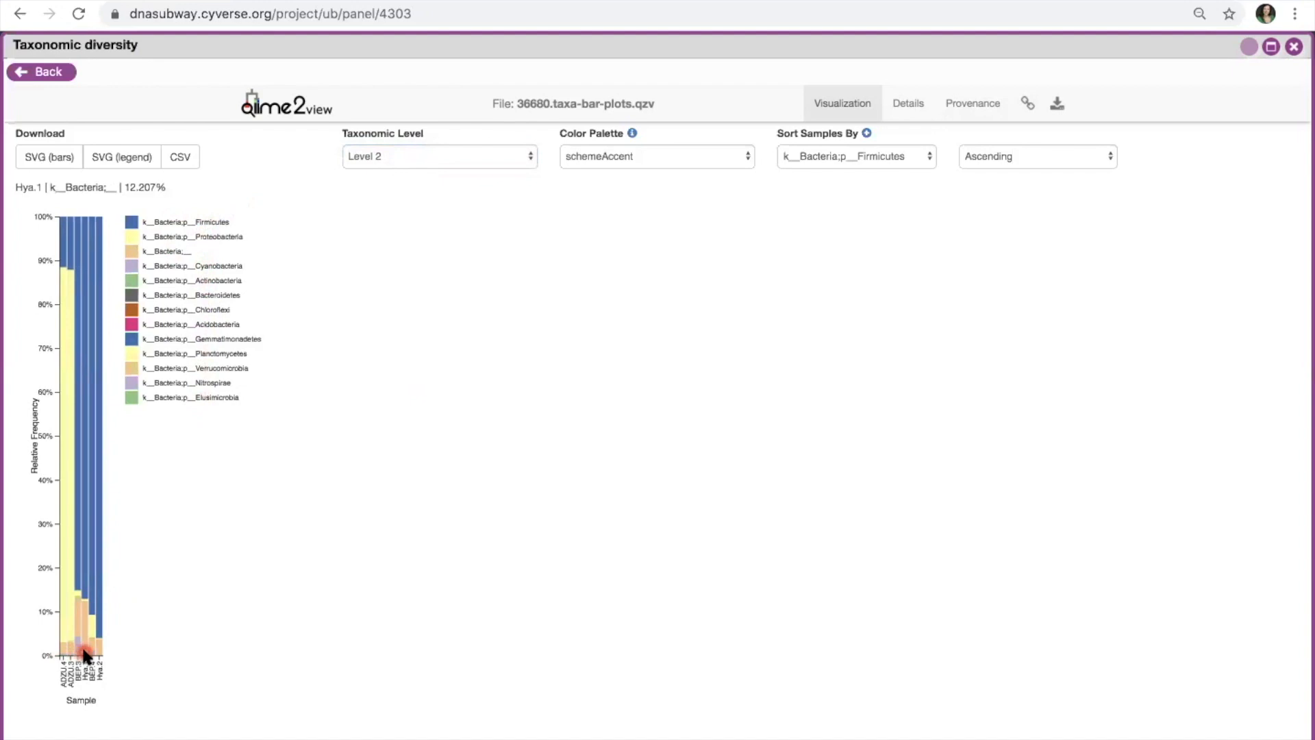
click(418, 157)
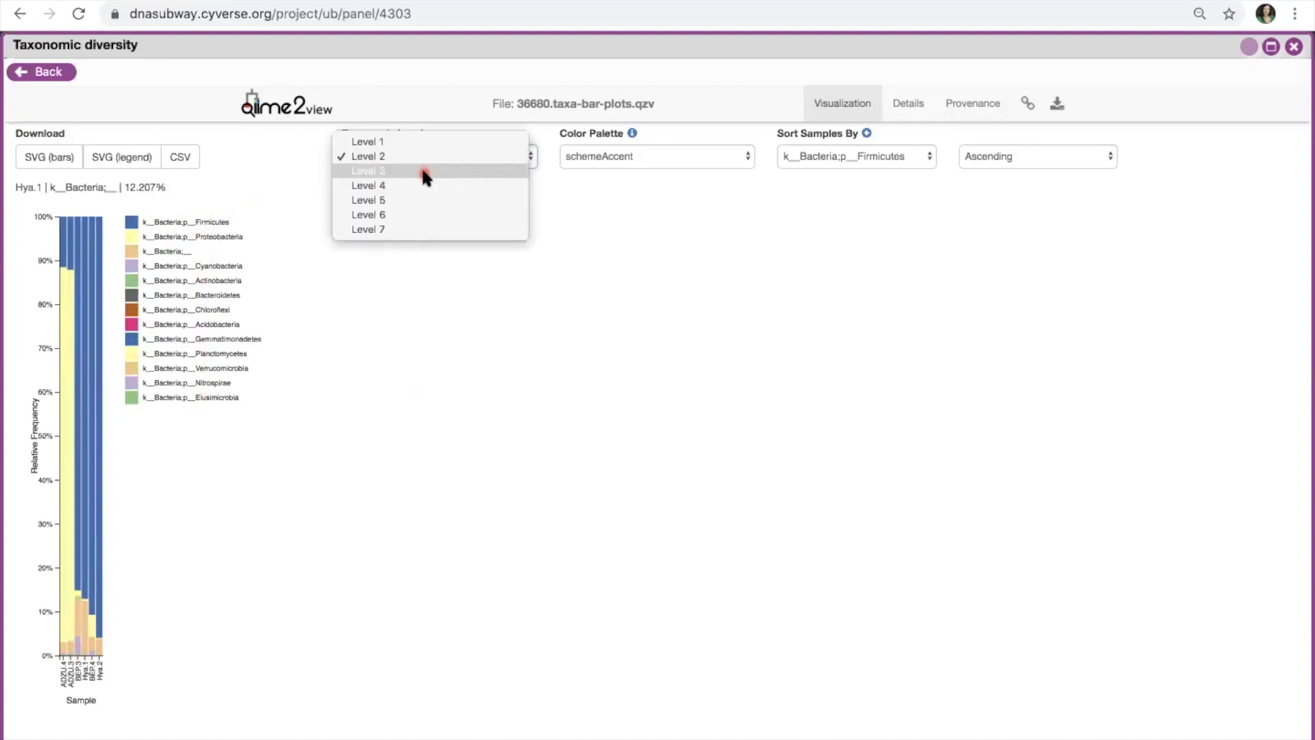
click(424, 172)
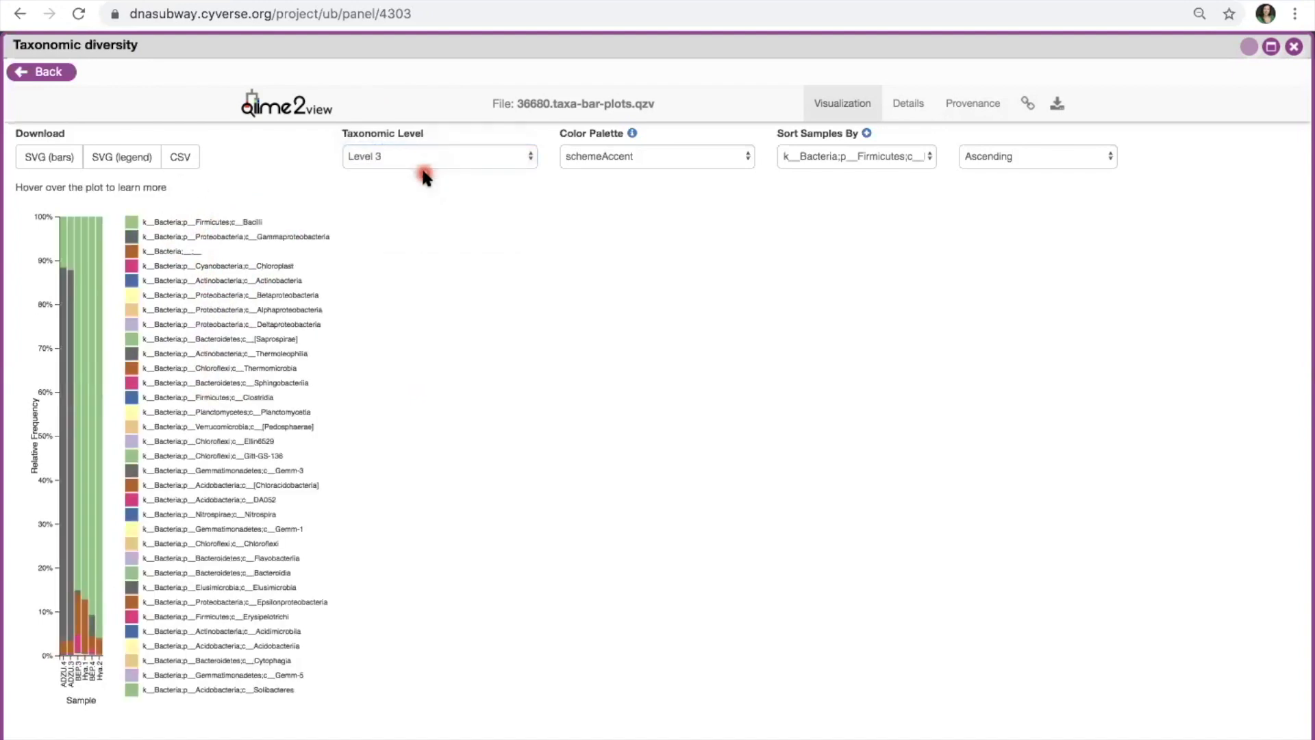
click(433, 160)
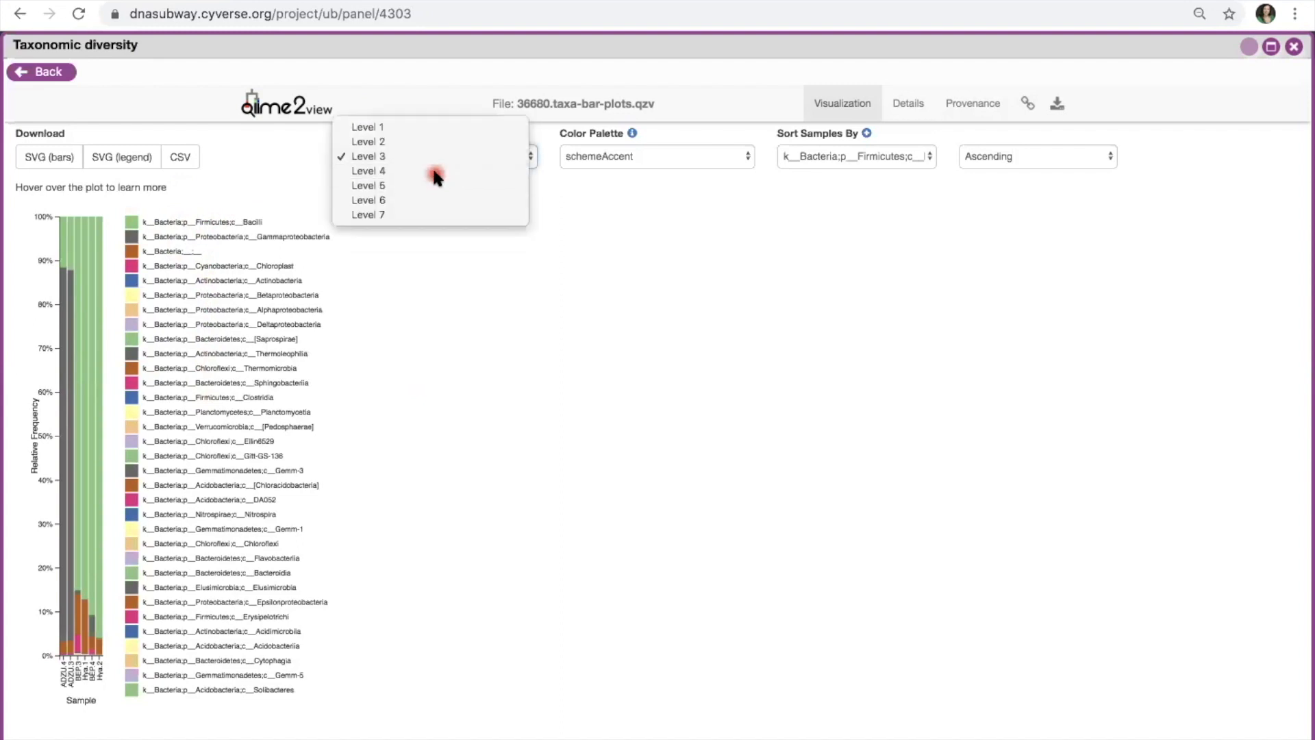
click(433, 171)
click(445, 156)
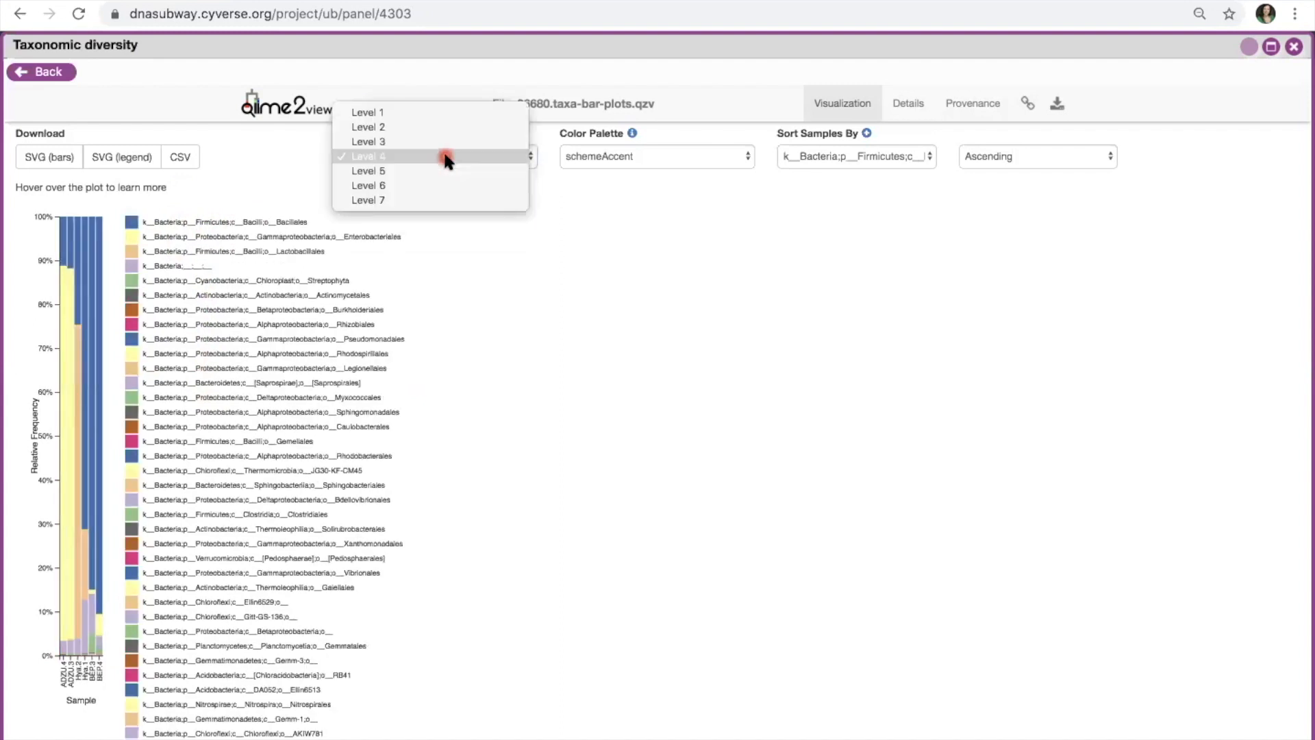
click(447, 170)
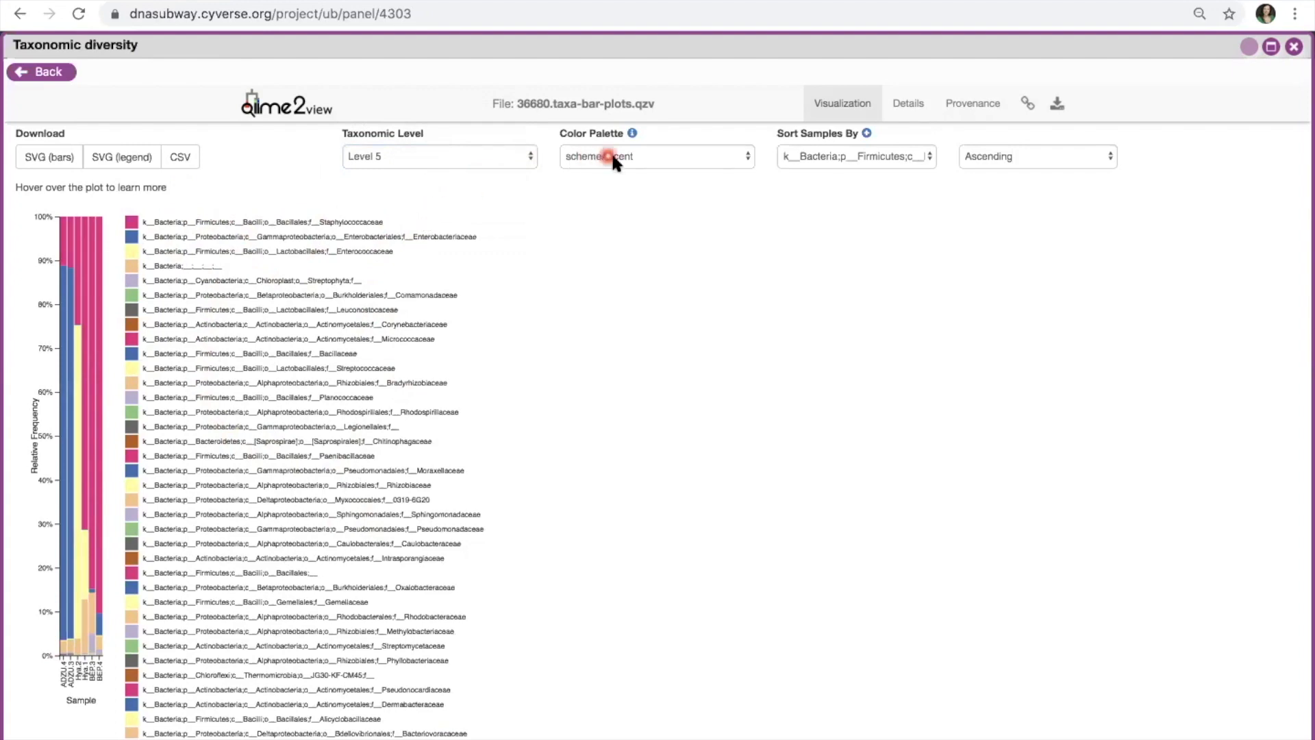
Step: Keep the schemeAccent palette and sort the Level 5 bar plot samples by Host
click(738, 158)
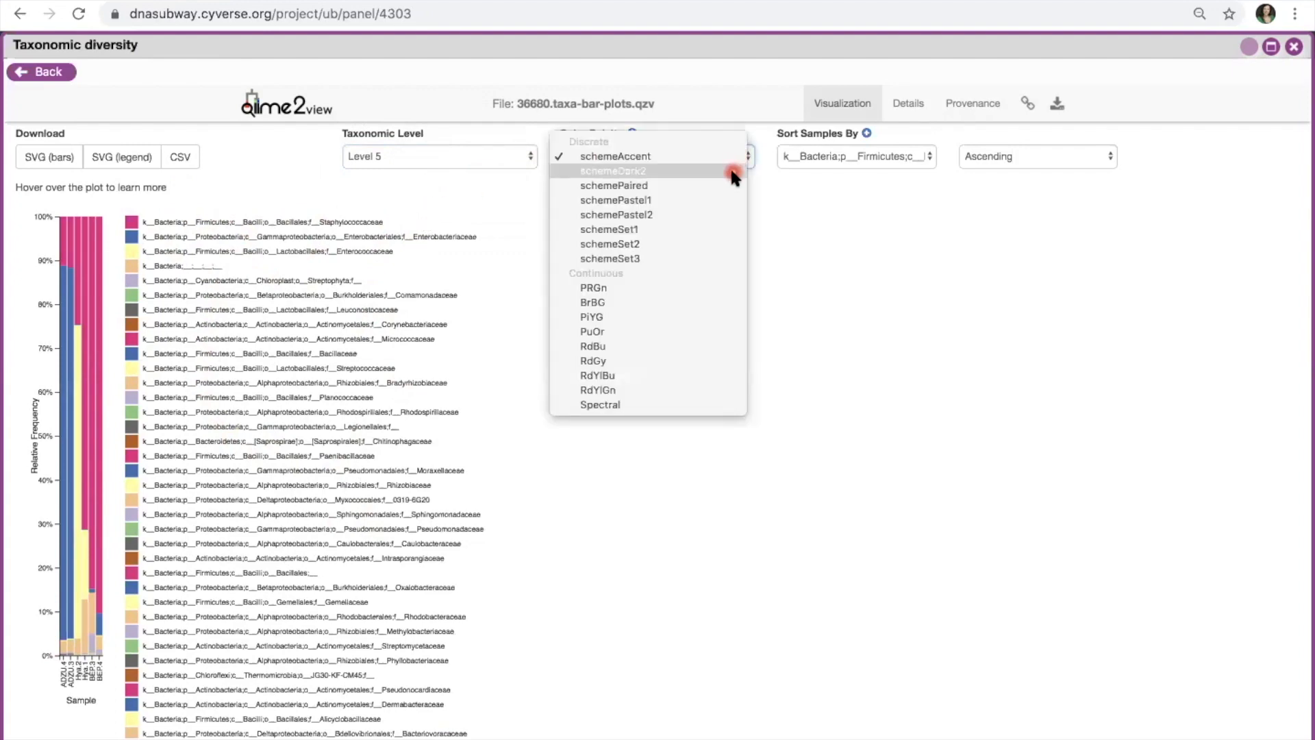
click(730, 159)
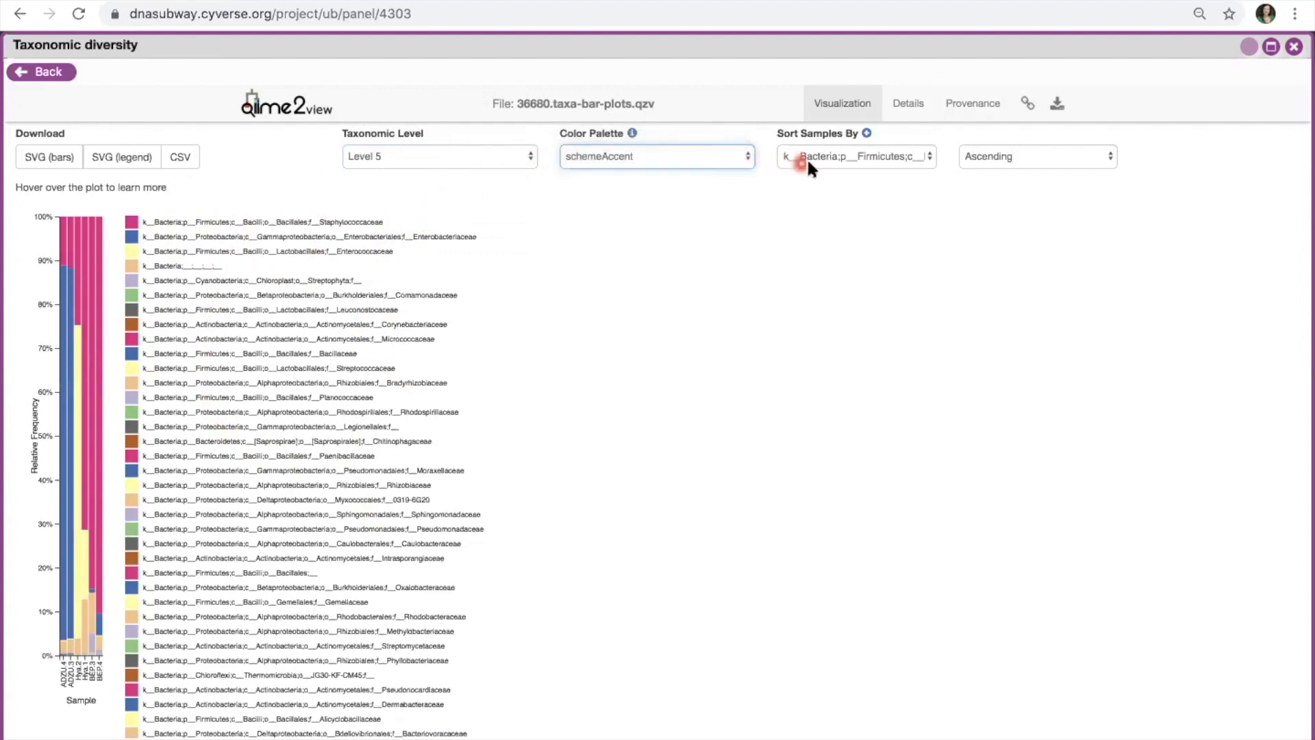
click(919, 156)
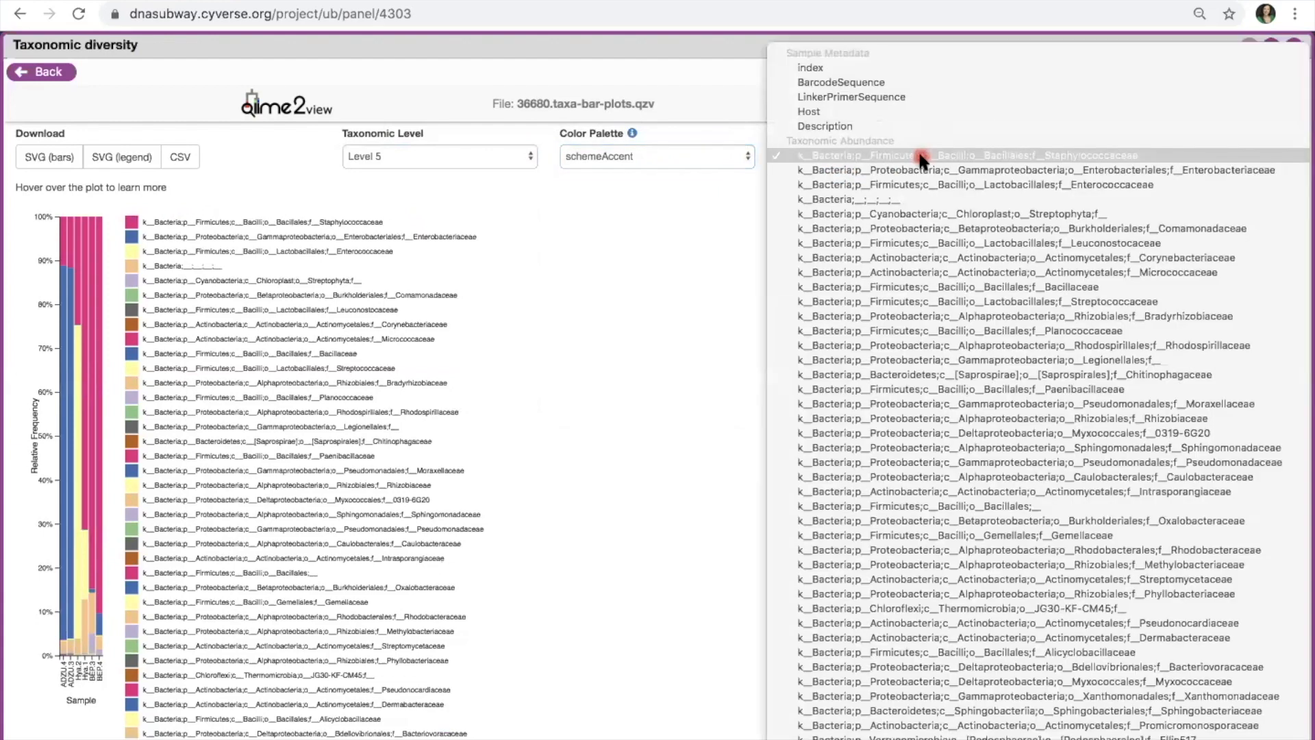
click(817, 106)
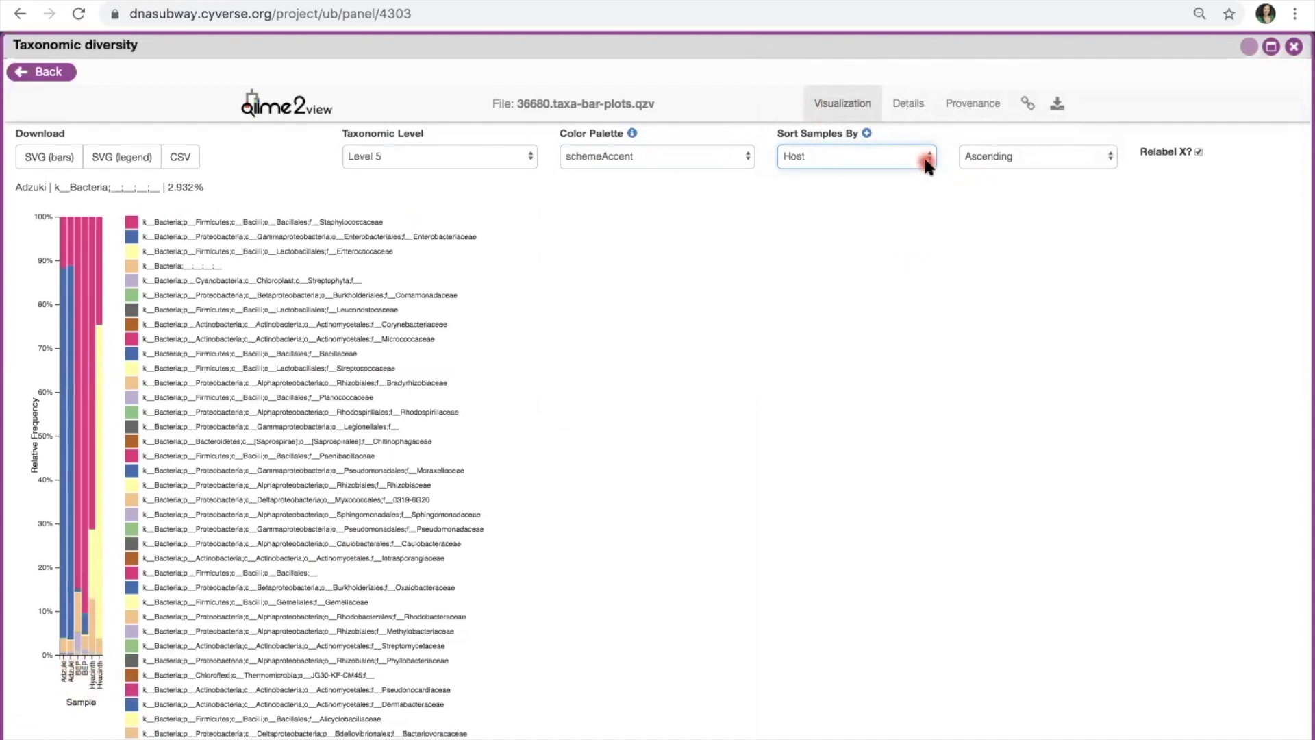
scroll(292, 450, down, 2)
scroll(292, 449, up, 2)
Step: Download the plot data as CSV, plus the bars and legend as SVG files
click(195, 165)
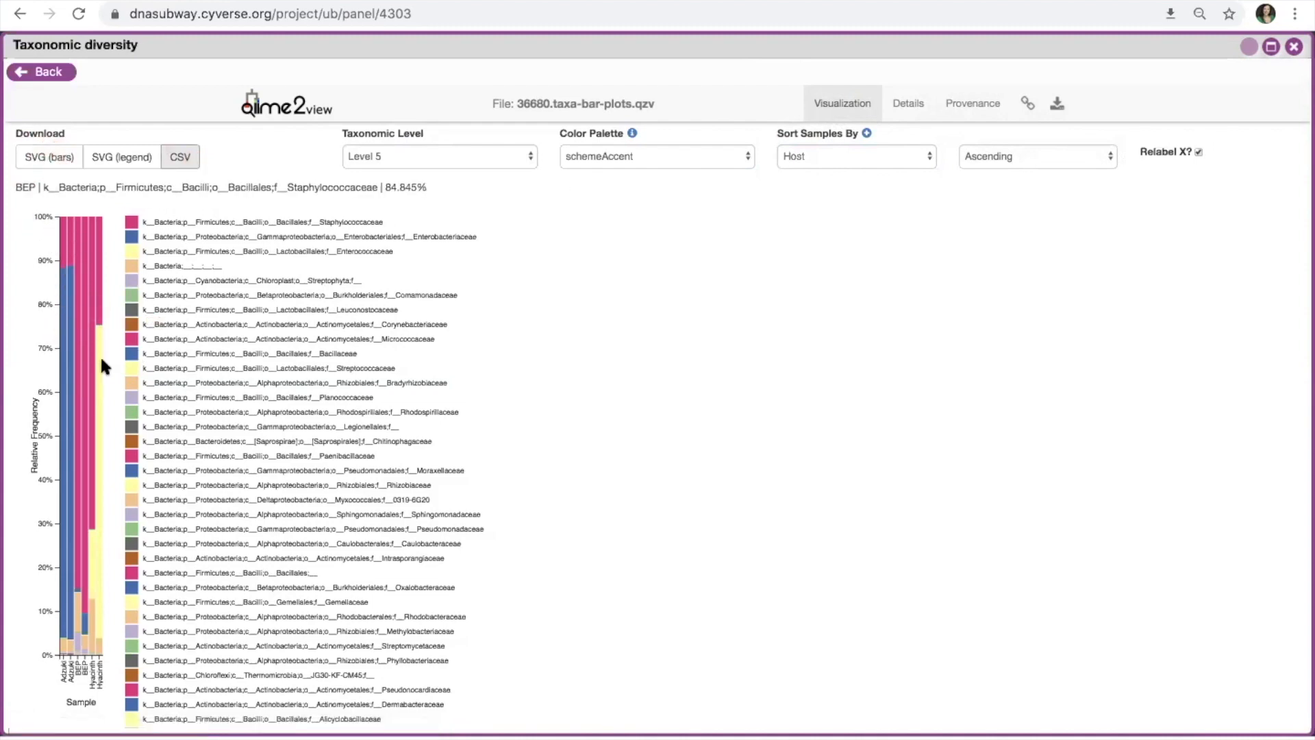
click(60, 168)
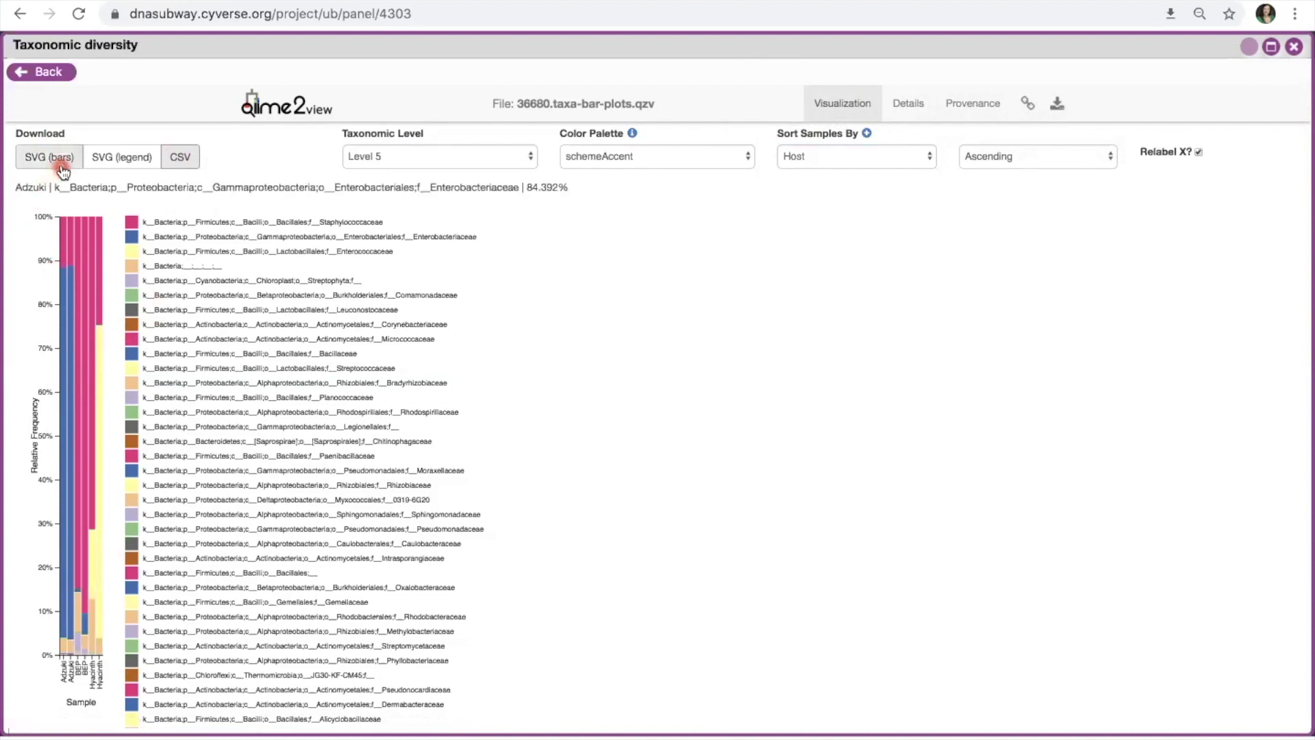
click(54, 160)
click(107, 170)
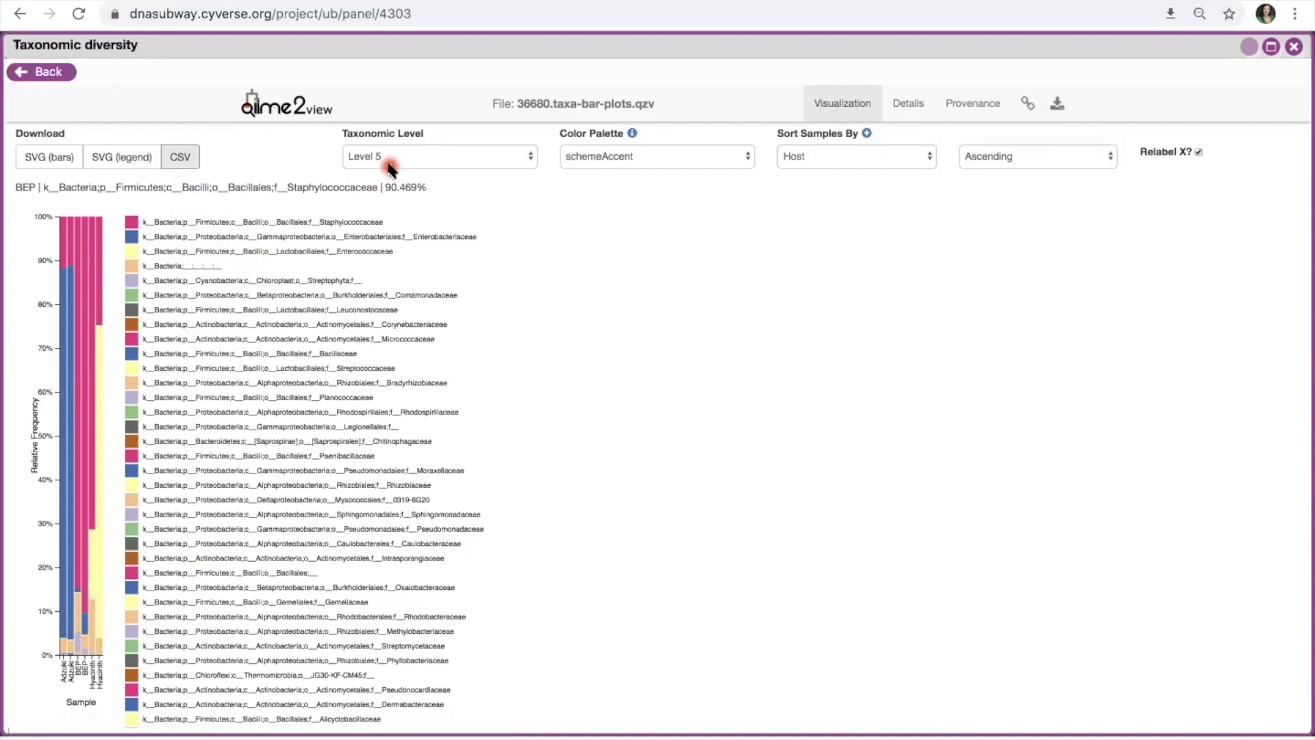
Step: Close the taxa bar plot viewer, then select Taxonomic diversity again on the subway map
click(1295, 48)
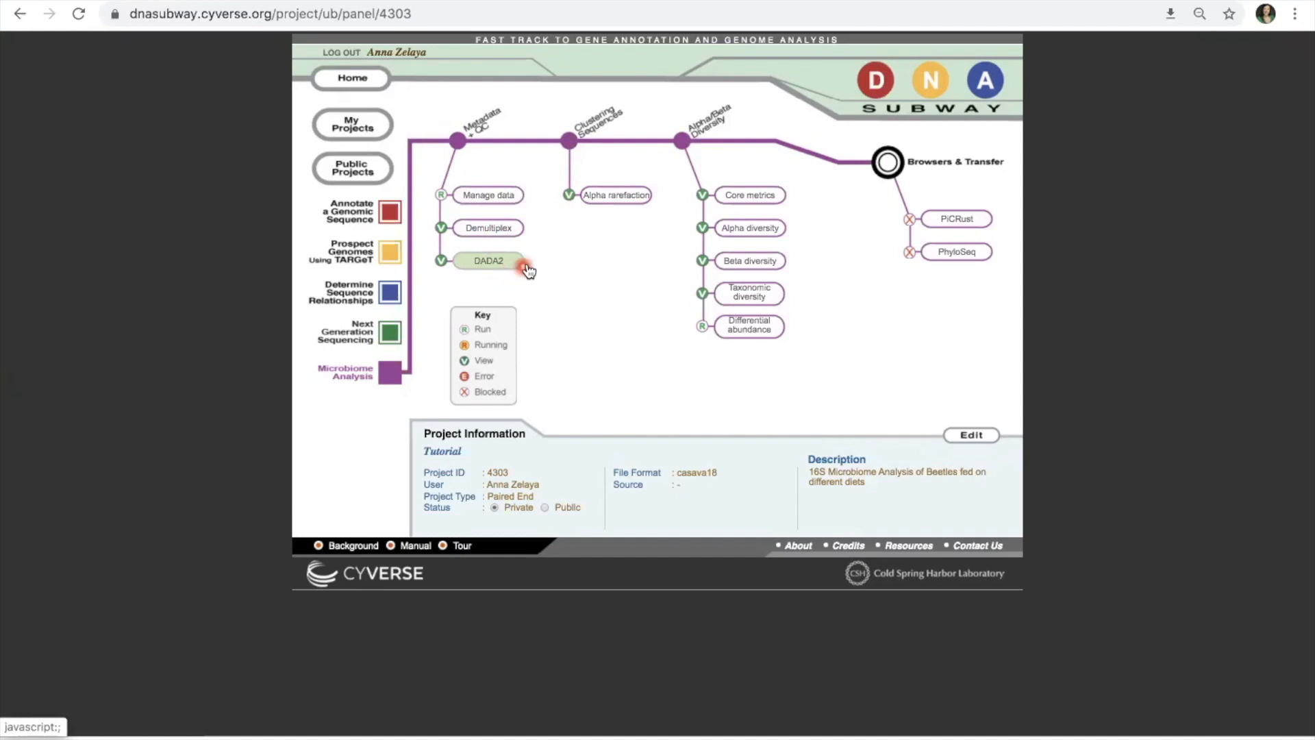
click(773, 300)
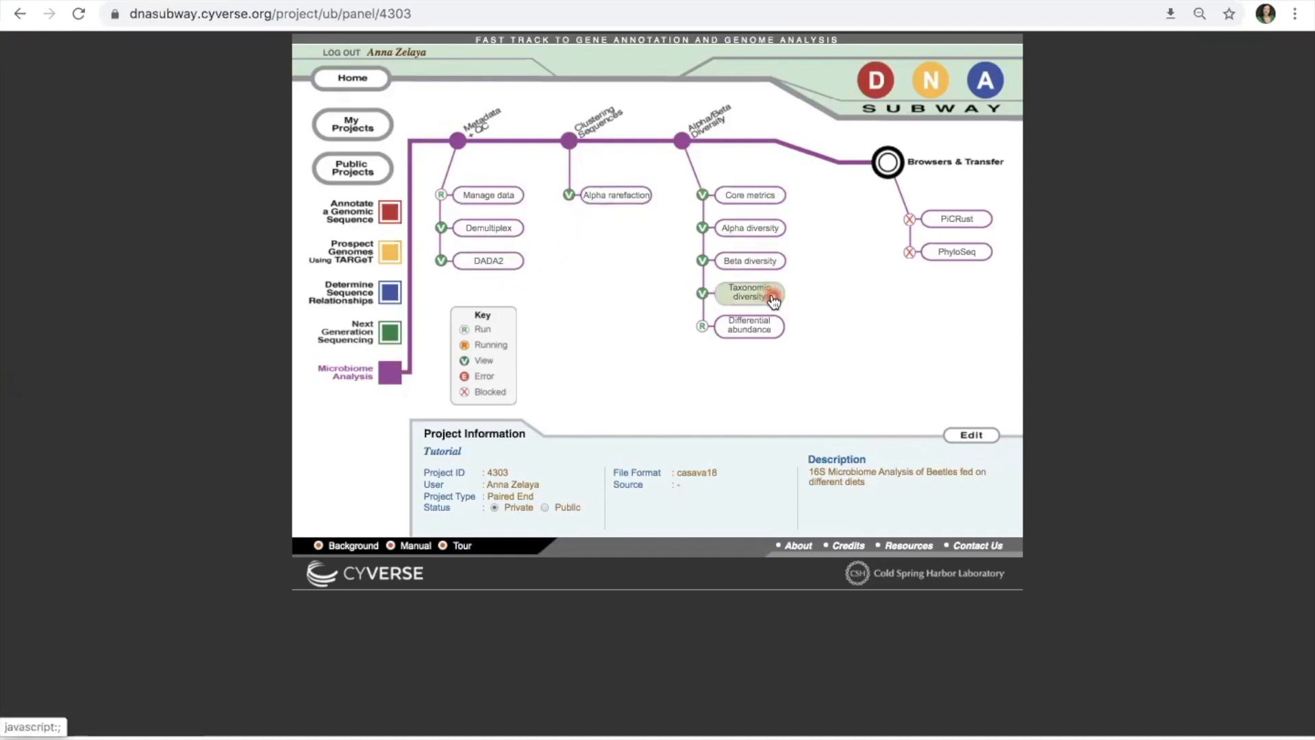